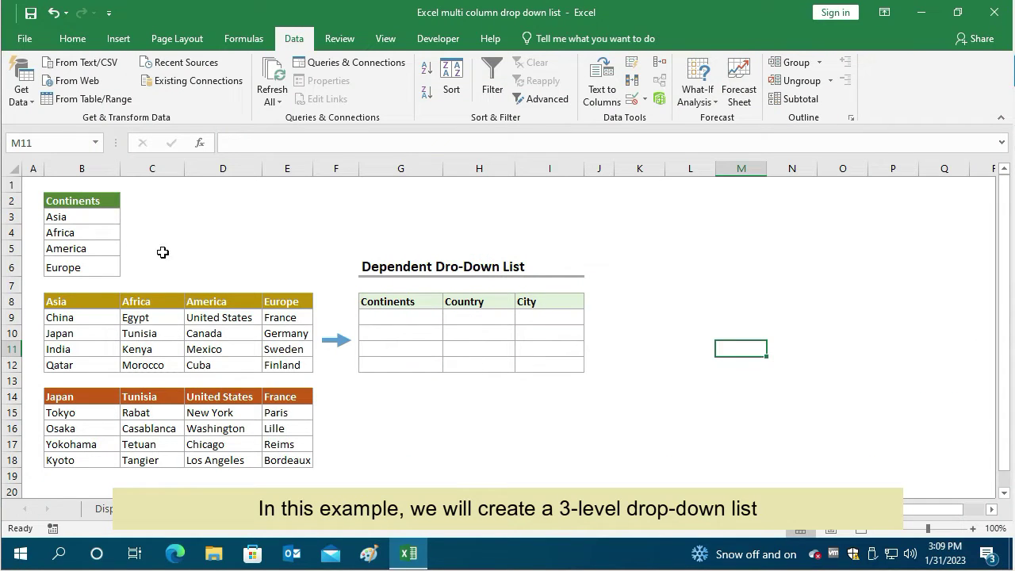
Highlight the continent list Asia to Europe and pick America in G9's drop-down
{"action": "left_click", "coordinate": [87, 229]}
{"action": "left_click_drag", "start_coordinate": [81, 216], "coordinate": [75, 269]}
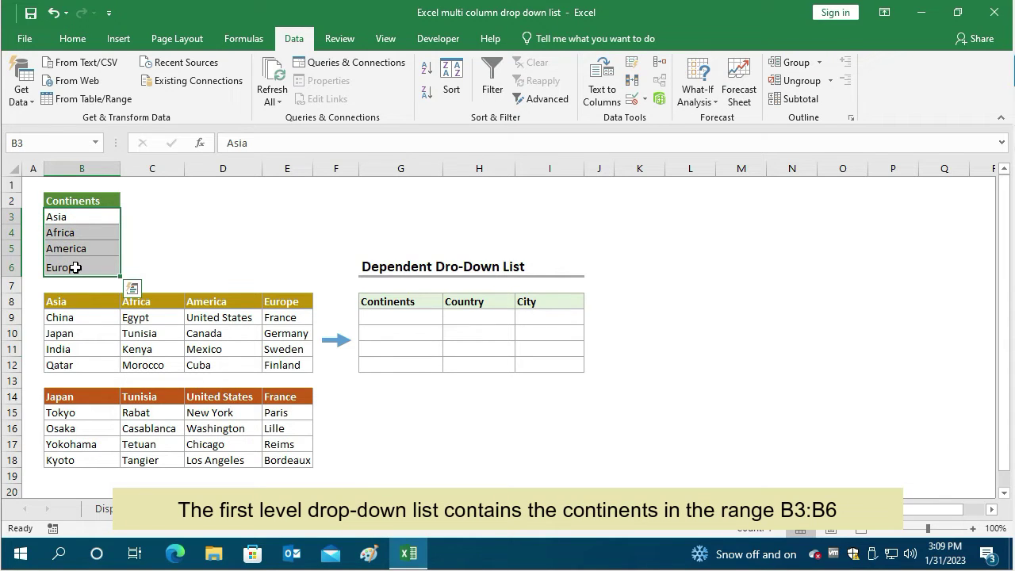
{"action": "left_click", "coordinate": [389, 317]}
{"action": "left_click", "coordinate": [450, 319]}
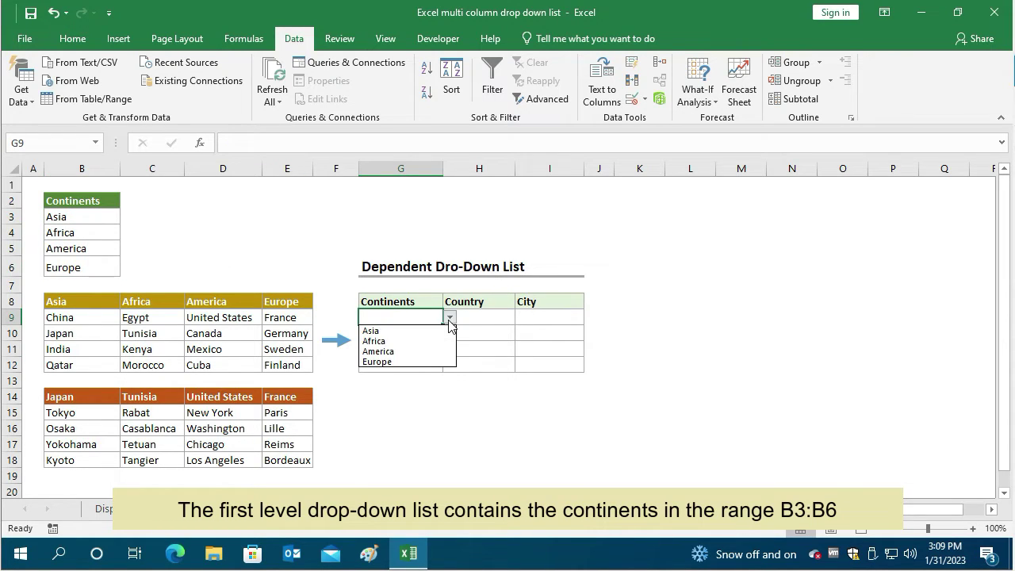
{"action": "left_click", "coordinate": [387, 351]}
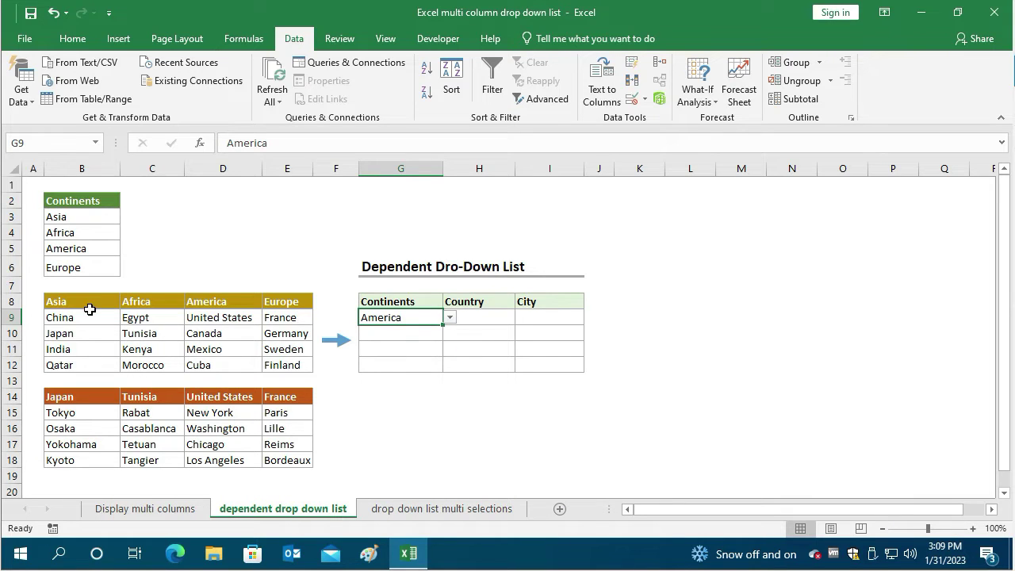
Highlight America's country column and pick United States in H9's drop-down
{"action": "left_click_drag", "start_coordinate": [77, 301], "coordinate": [284, 366]}
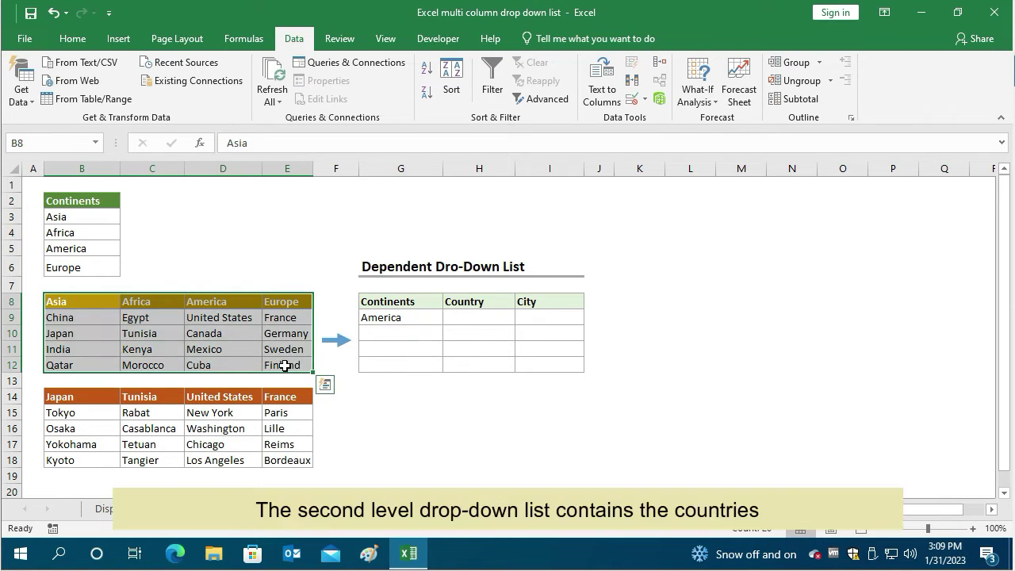
{"action": "left_click_drag", "start_coordinate": [225, 301], "coordinate": [224, 361]}
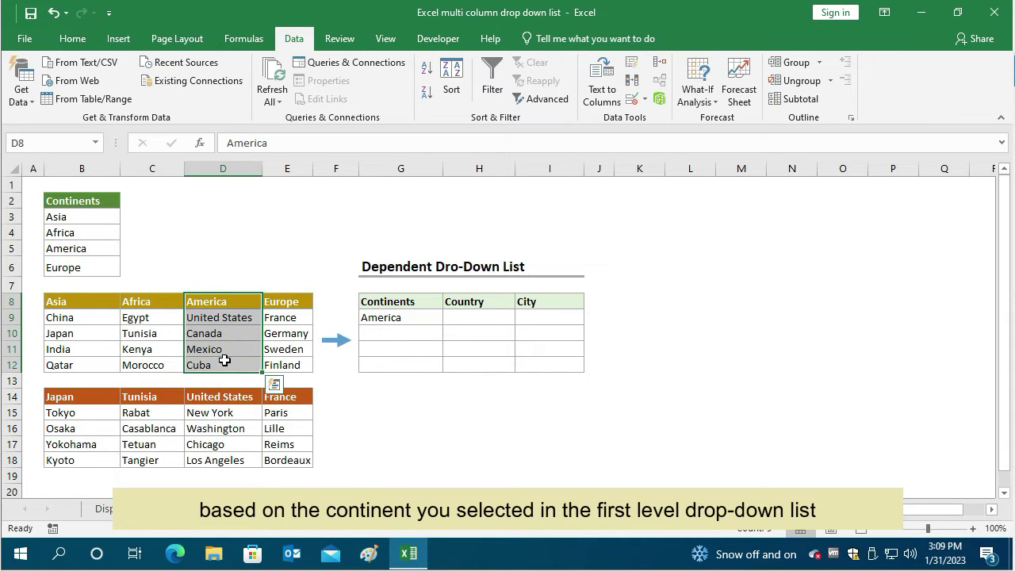
{"action": "left_click", "coordinate": [461, 316]}
{"action": "left_click", "coordinate": [522, 317]}
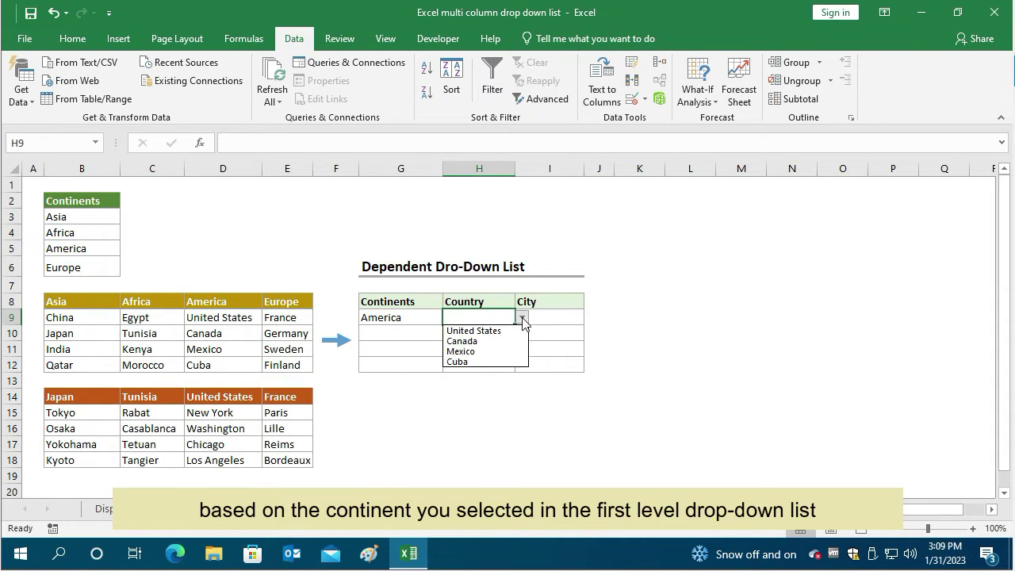
{"action": "left_click", "coordinate": [497, 332]}
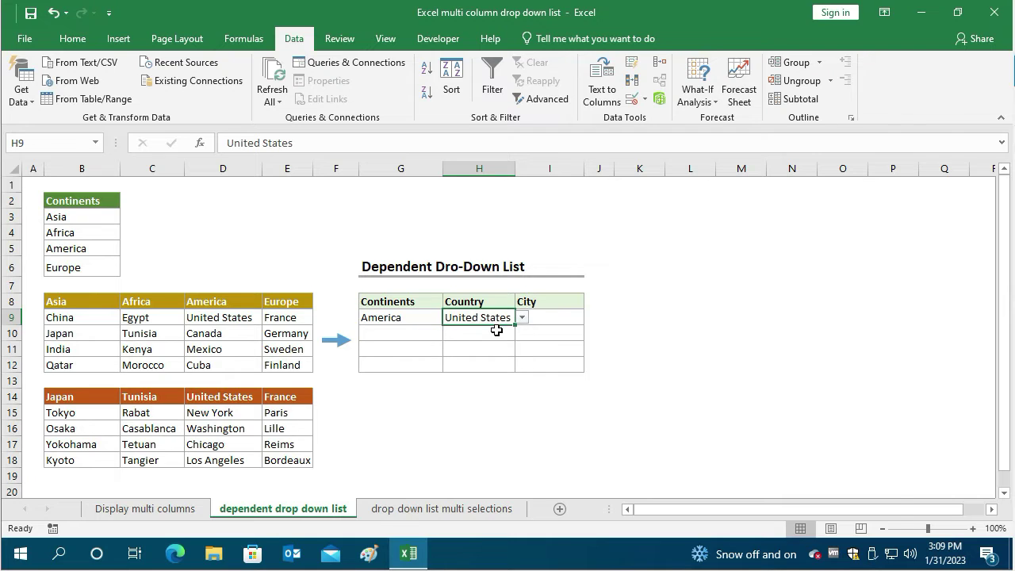
Highlight the United States city column and pick New York in I9's drop-down
{"action": "left_click_drag", "start_coordinate": [115, 401], "coordinate": [290, 455]}
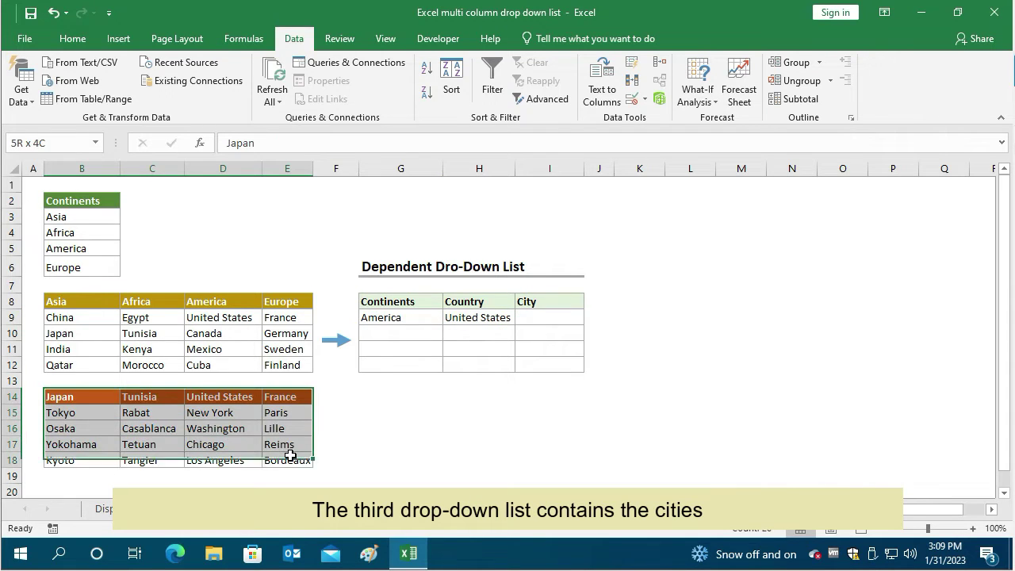
{"action": "left_click", "coordinate": [211, 400]}
{"action": "left_click_drag", "start_coordinate": [211, 412], "coordinate": [213, 460]}
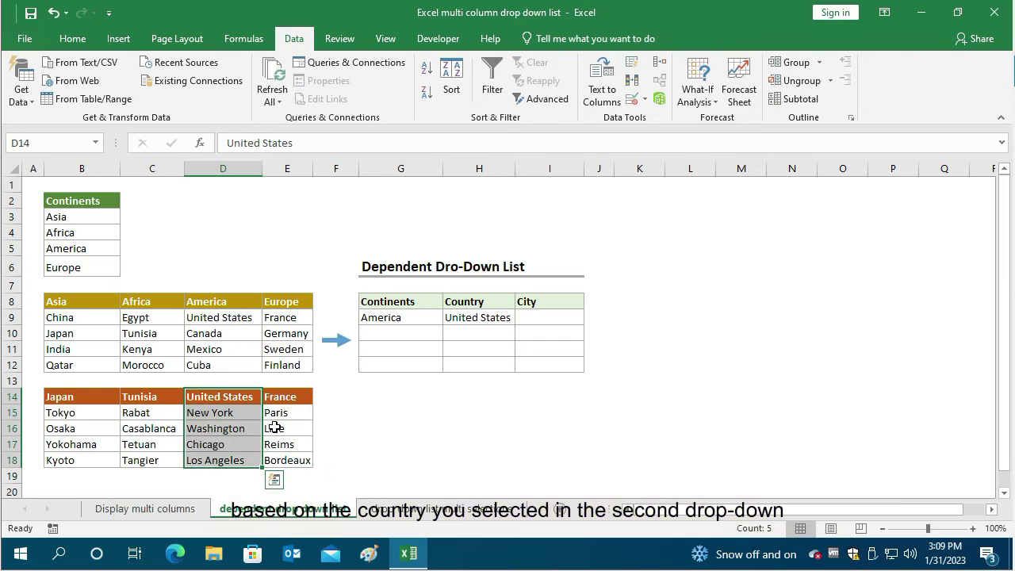
{"action": "left_click", "coordinate": [517, 319]}
{"action": "left_click", "coordinate": [591, 317]}
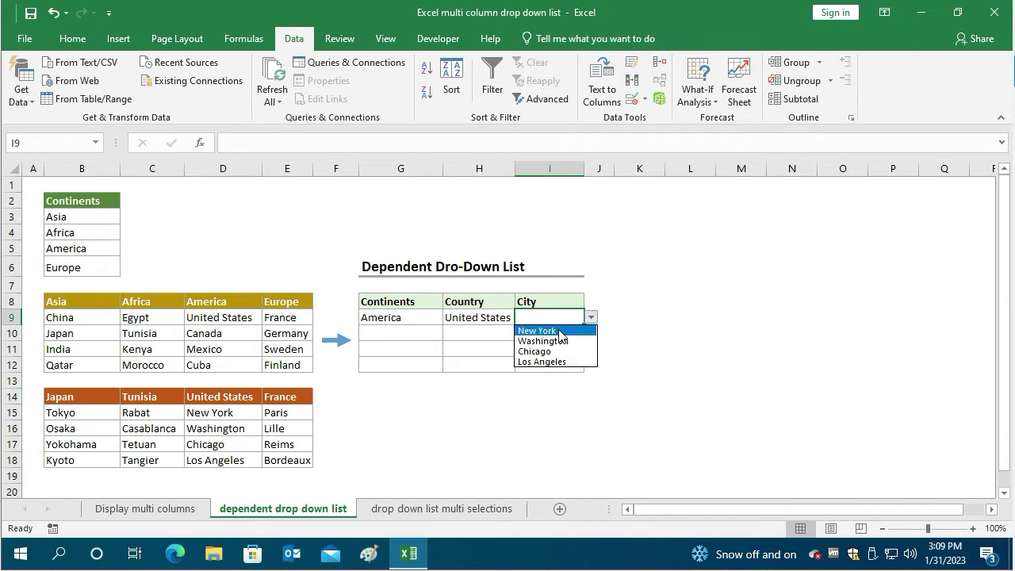
{"action": "left_click", "coordinate": [559, 331]}
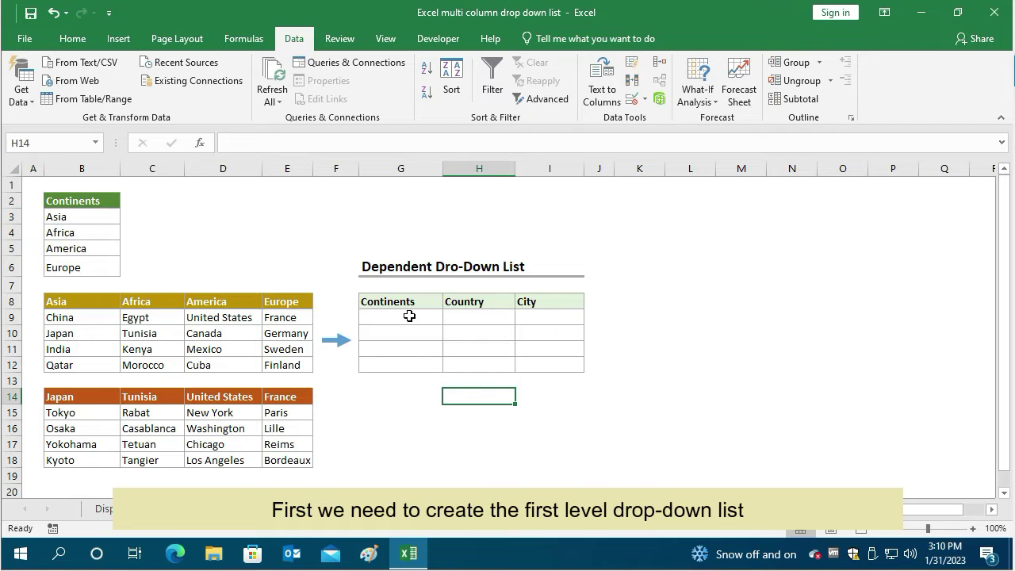
Give G9:G12 a List data validation with source $B$3:$B$6
{"action": "left_click_drag", "start_coordinate": [411, 321], "coordinate": [404, 365]}
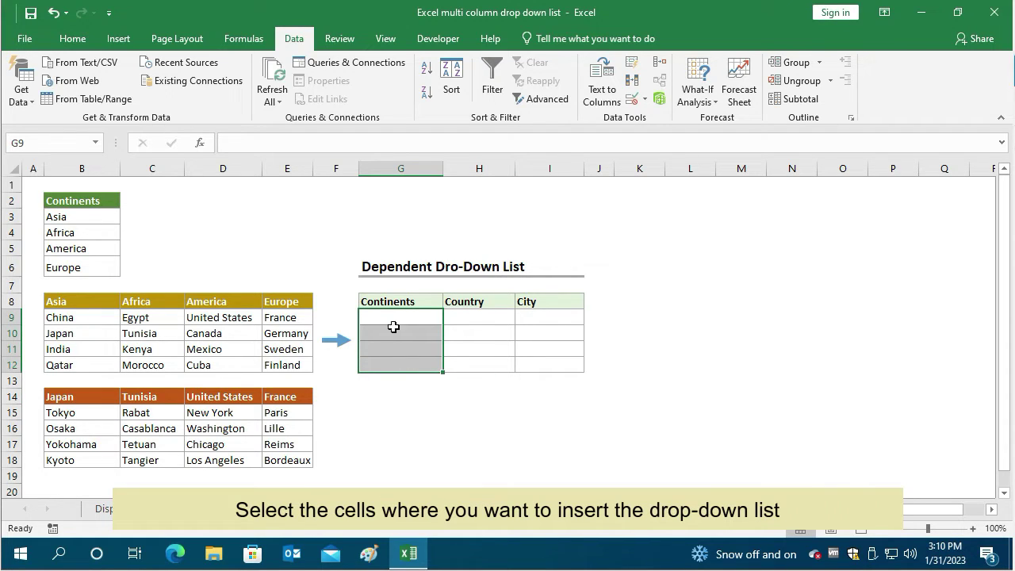
{"action": "left_click", "coordinate": [634, 99]}
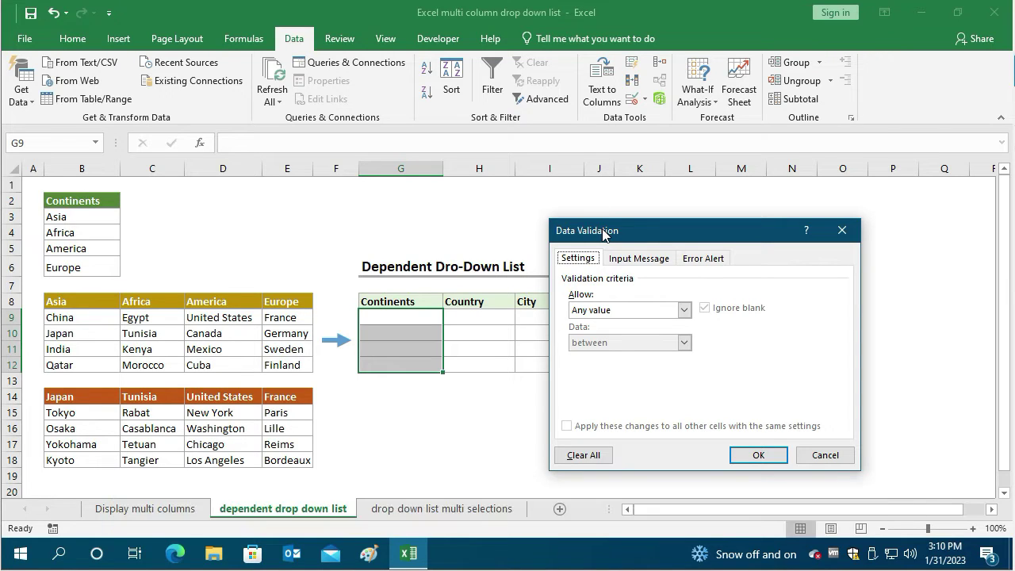
{"action": "left_click", "coordinate": [683, 311]}
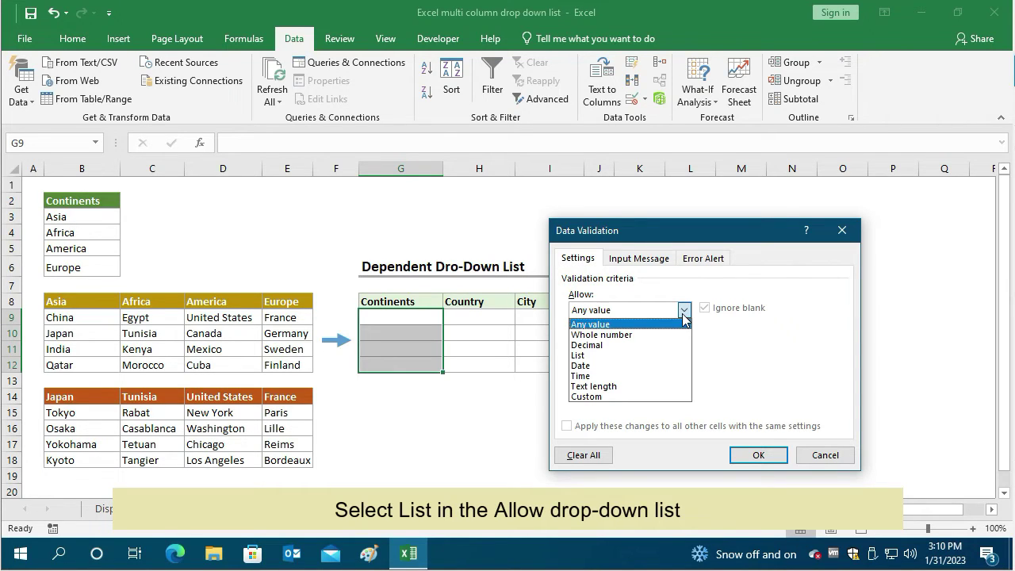
{"action": "left_click", "coordinate": [602, 355]}
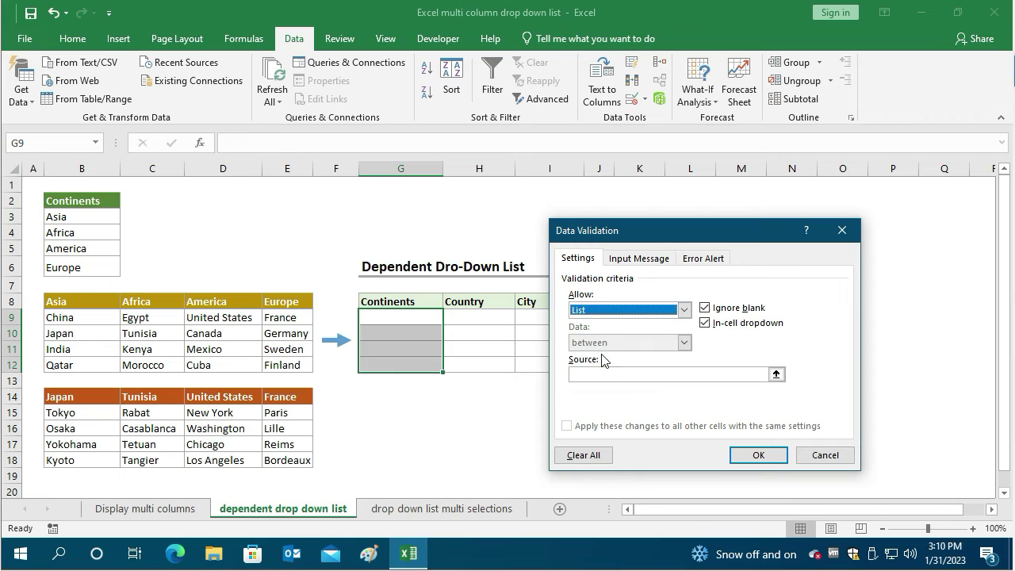
{"action": "left_click", "coordinate": [777, 374]}
{"action": "left_click_drag", "start_coordinate": [105, 217], "coordinate": [104, 270]}
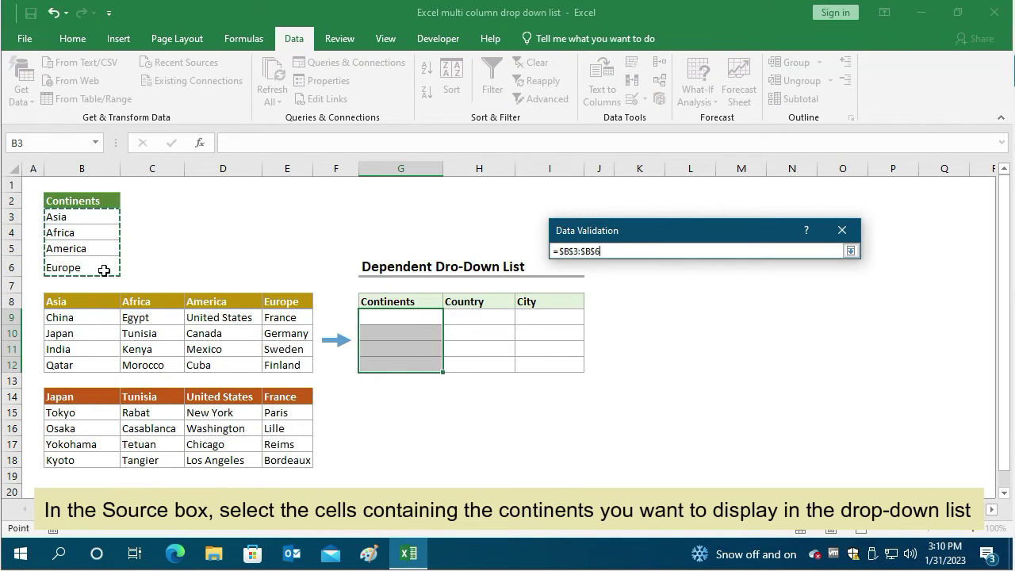
{"action": "left_click", "coordinate": [844, 235]}
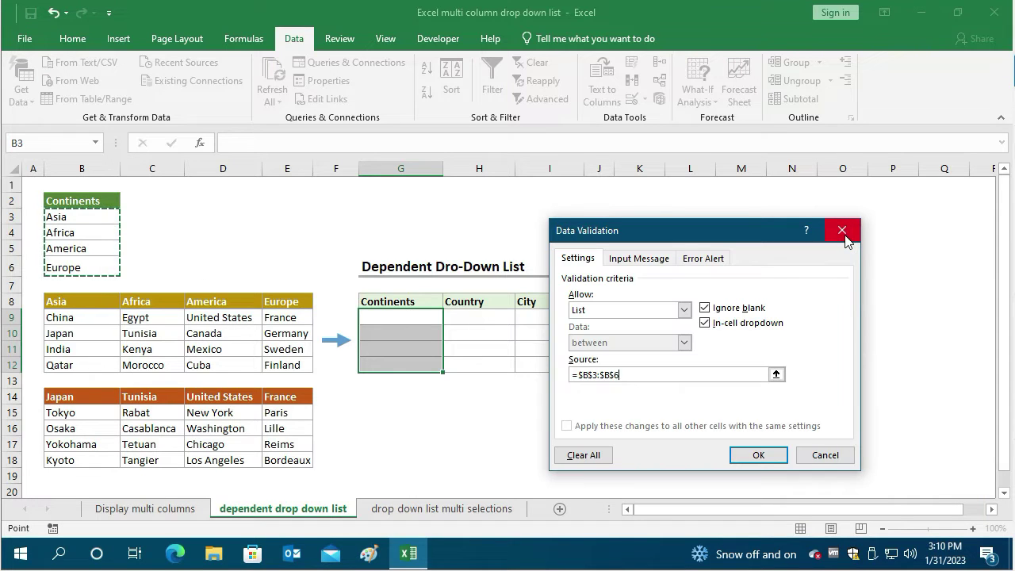
{"action": "left_click", "coordinate": [760, 455]}
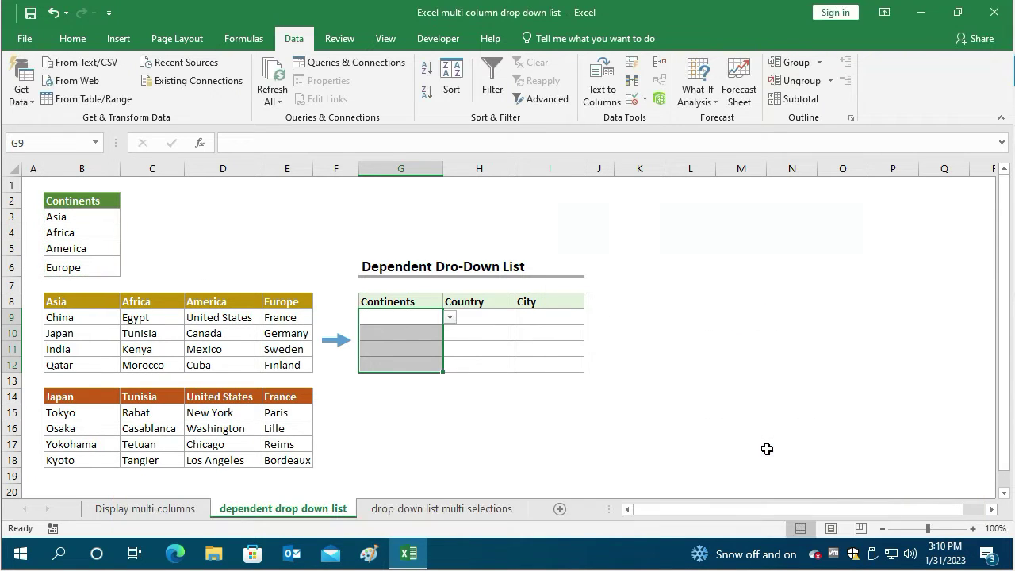
Check the drop-downs in G9 through G12, then choose America in G9
{"action": "left_click", "coordinate": [400, 319]}
{"action": "left_click", "coordinate": [400, 339]}
{"action": "left_click", "coordinate": [401, 351]}
{"action": "left_click", "coordinate": [401, 364]}
{"action": "left_click", "coordinate": [406, 317]}
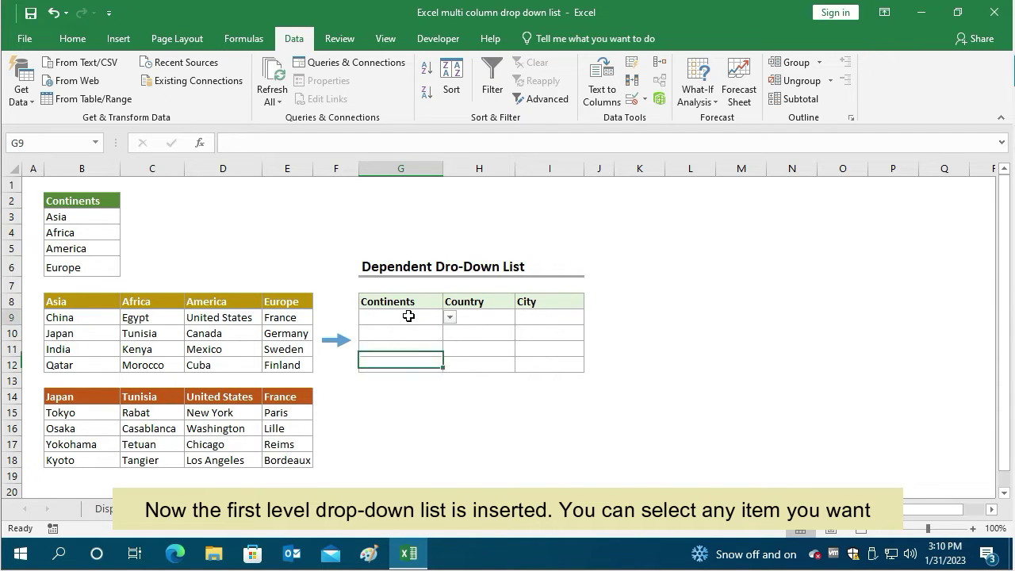
{"action": "left_click", "coordinate": [449, 317]}
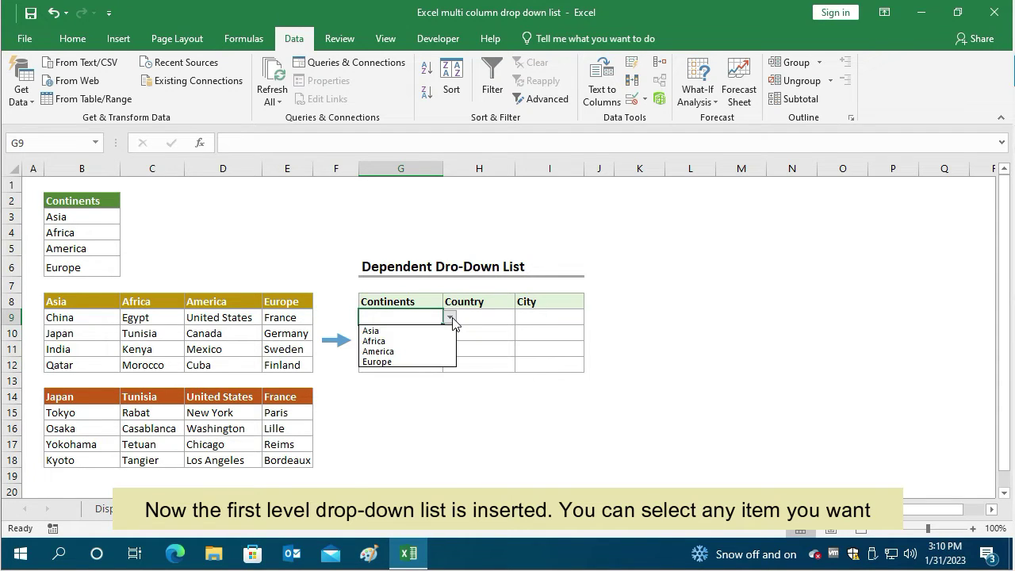
{"action": "left_click", "coordinate": [406, 351]}
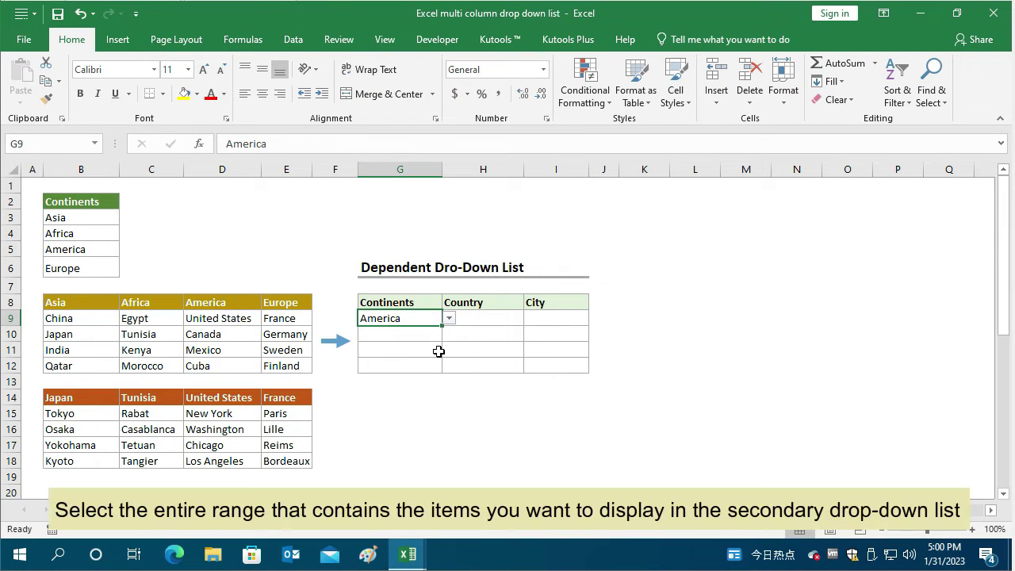
Create names Asia, Africa, America and Europe from B8:E12's top row only, then select H9
{"action": "left_click_drag", "start_coordinate": [84, 302], "coordinate": [283, 369]}
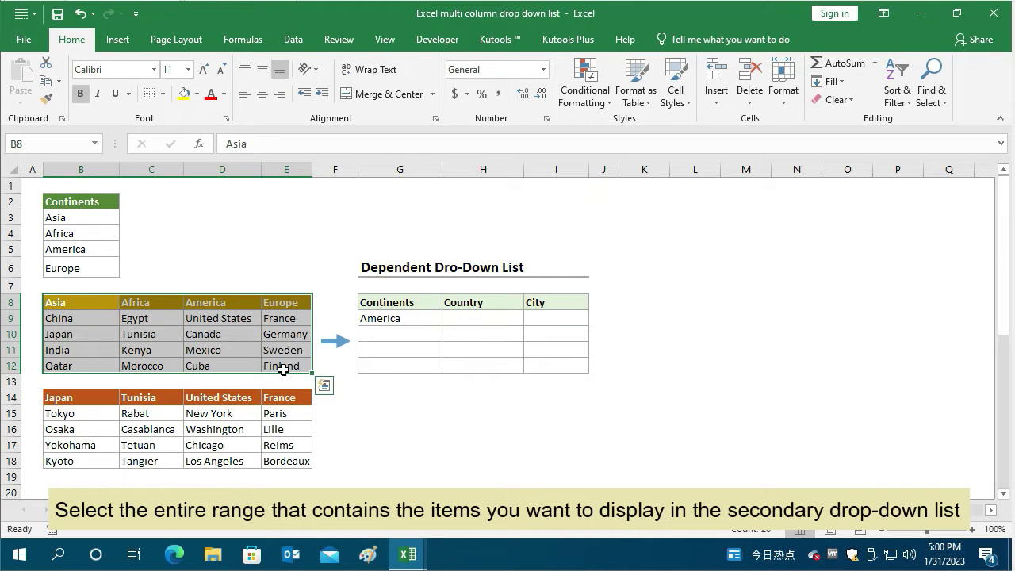
{"action": "left_click", "coordinate": [253, 43]}
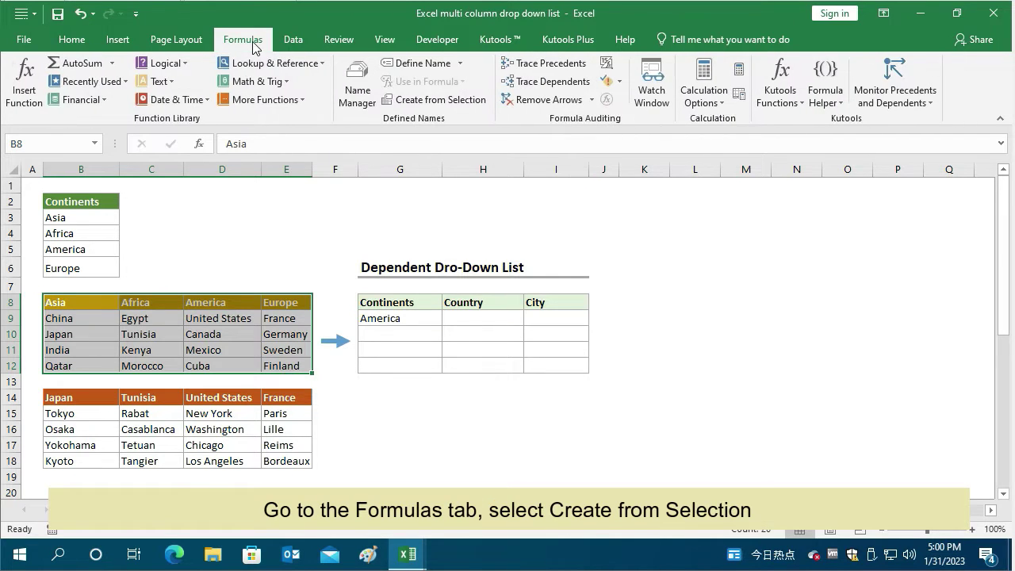
{"action": "left_click", "coordinate": [400, 100]}
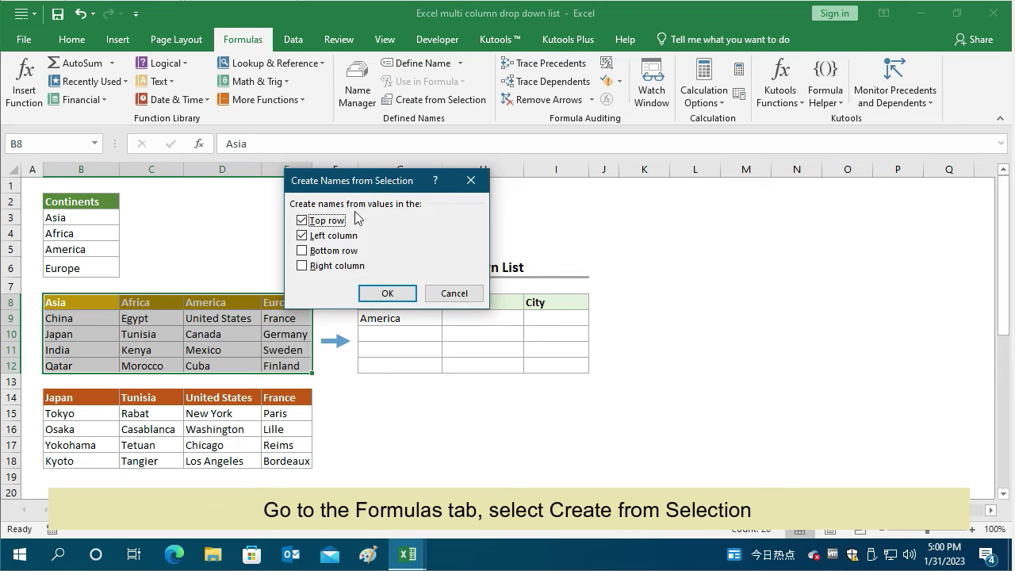
{"action": "left_click", "coordinate": [308, 237]}
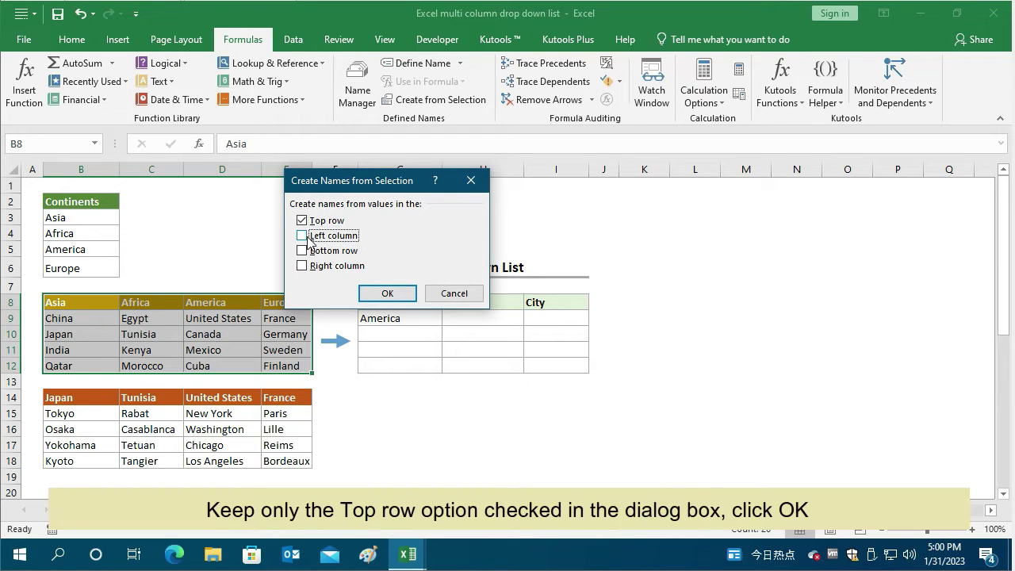
{"action": "left_click", "coordinate": [385, 294]}
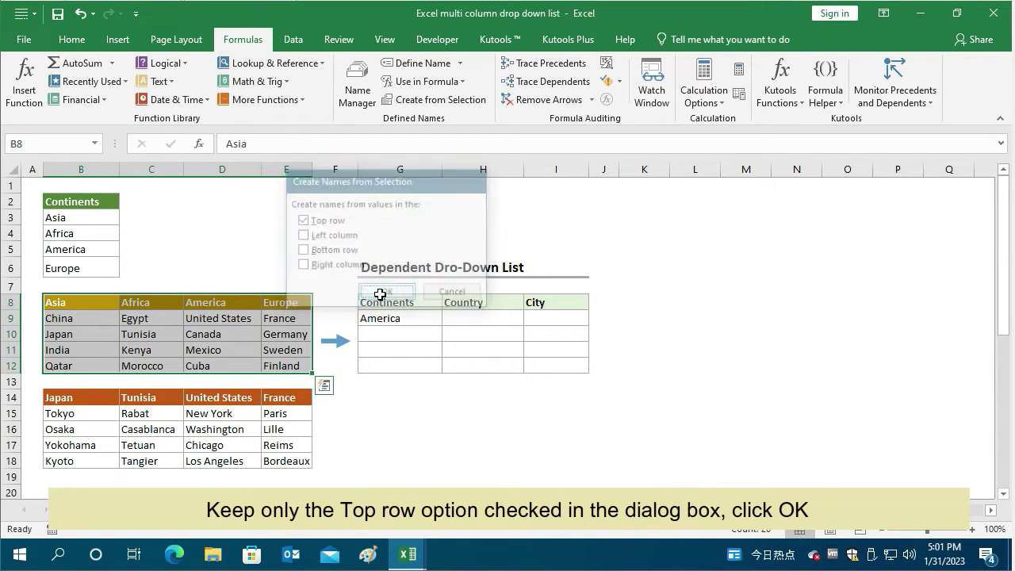
{"action": "left_click", "coordinate": [463, 318]}
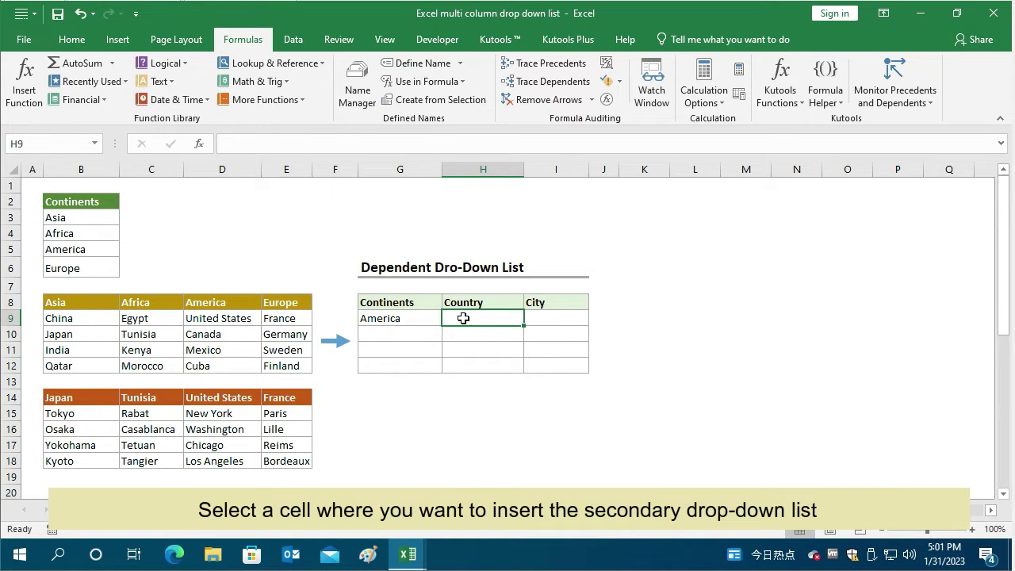
Give H9 a List validation sourced from =INDIRECT(SUBSTITUTE(G9," ","_")) and choose United States
{"action": "left_click", "coordinate": [293, 40]}
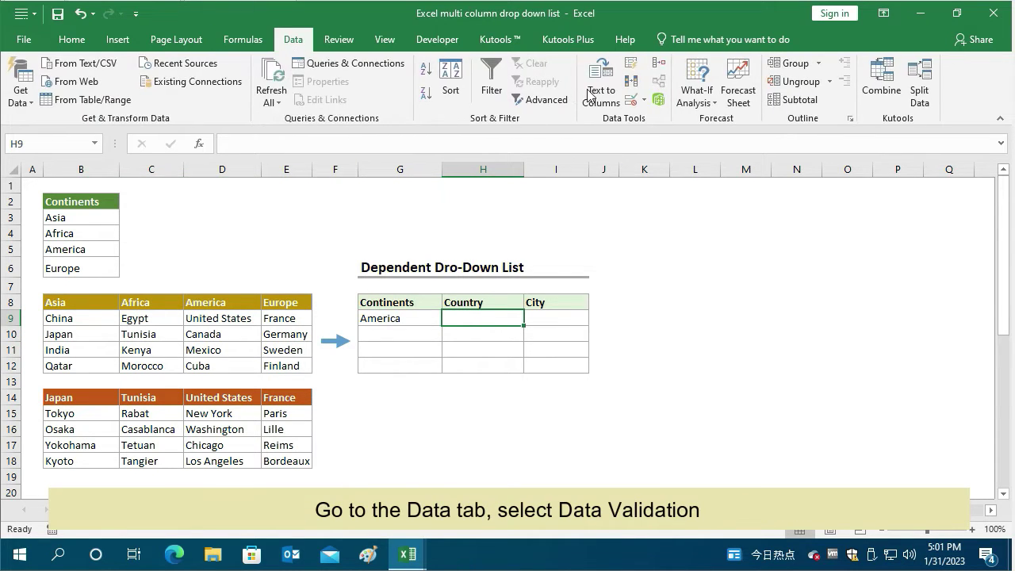
{"action": "left_click", "coordinate": [631, 101]}
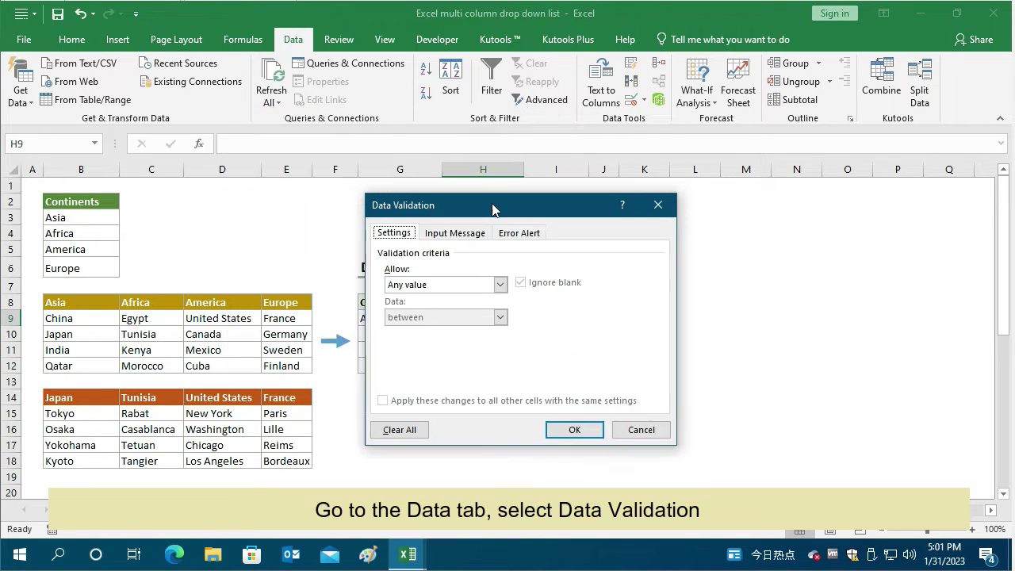
{"action": "left_click", "coordinate": [468, 299]}
{"action": "left_click", "coordinate": [456, 346]}
{"action": "left_click_drag", "start_coordinate": [473, 225], "coordinate": [614, 224]}
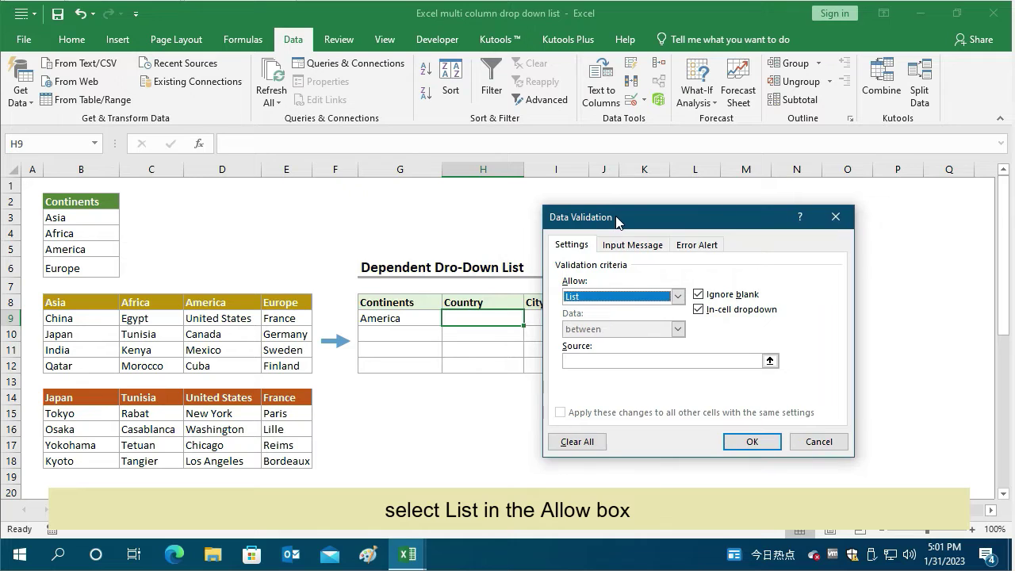
{"action": "left_click", "coordinate": [635, 361]}
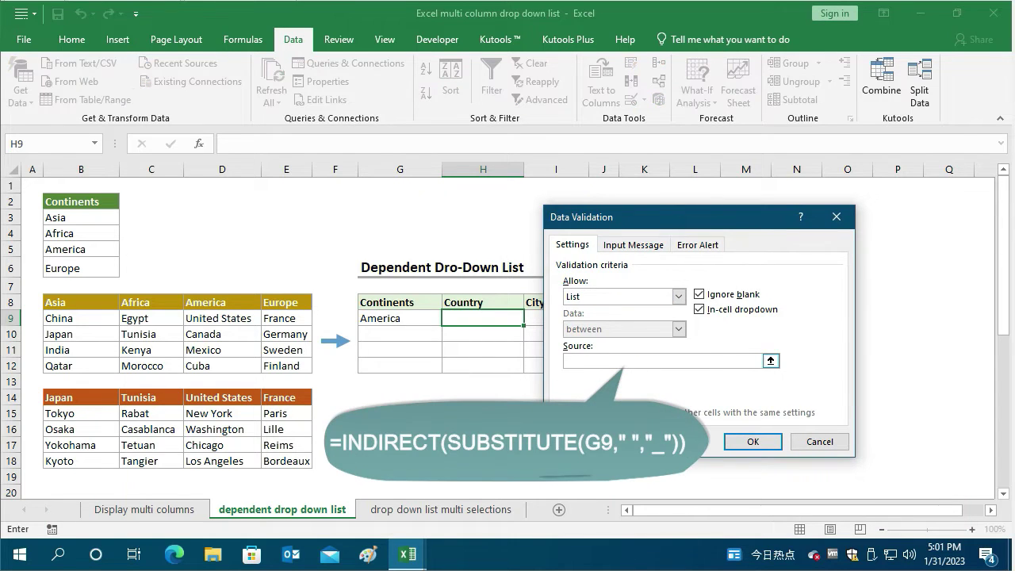
{"action": "type", "text": "=INDIRECT(SUBSTITUTE(G9,\" \",\"_\"))"}
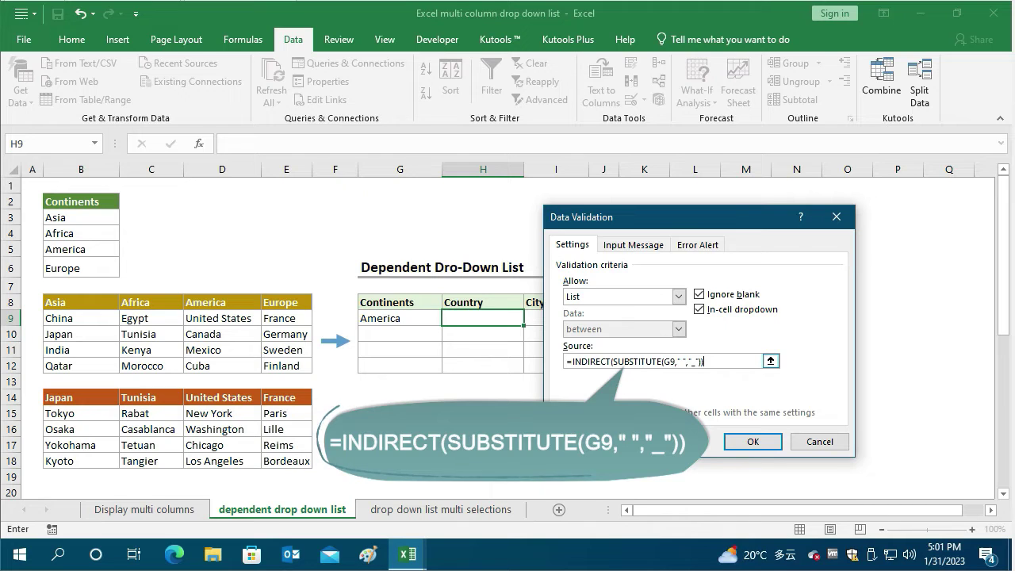
{"action": "left_click", "coordinate": [752, 443]}
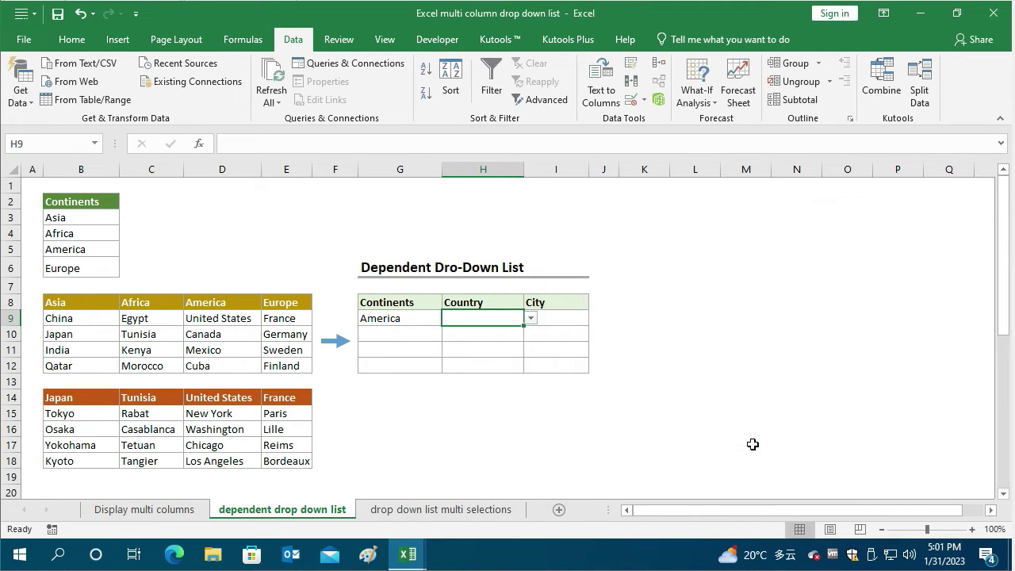
{"action": "left_click", "coordinate": [531, 318]}
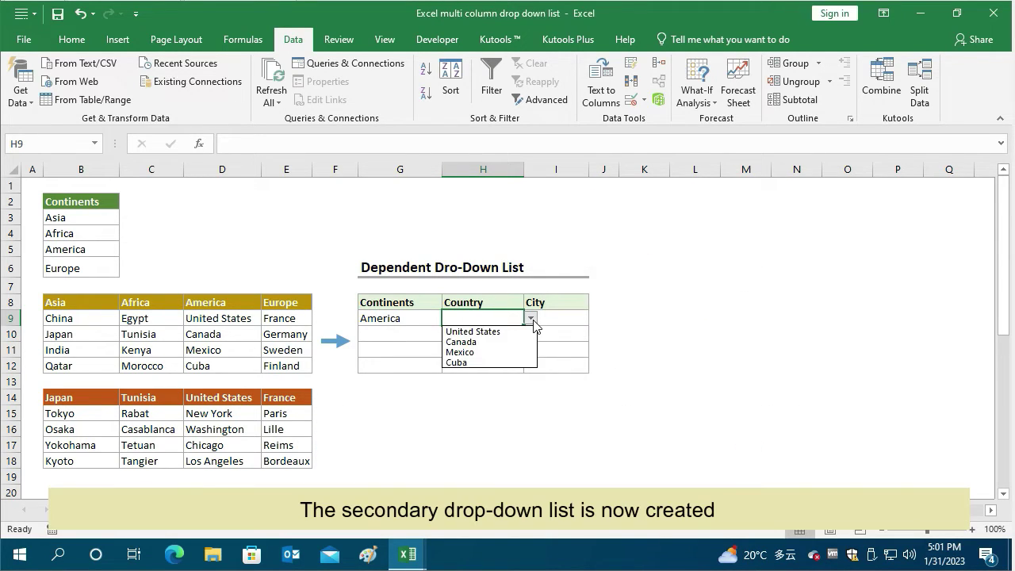
{"action": "left_click", "coordinate": [512, 331]}
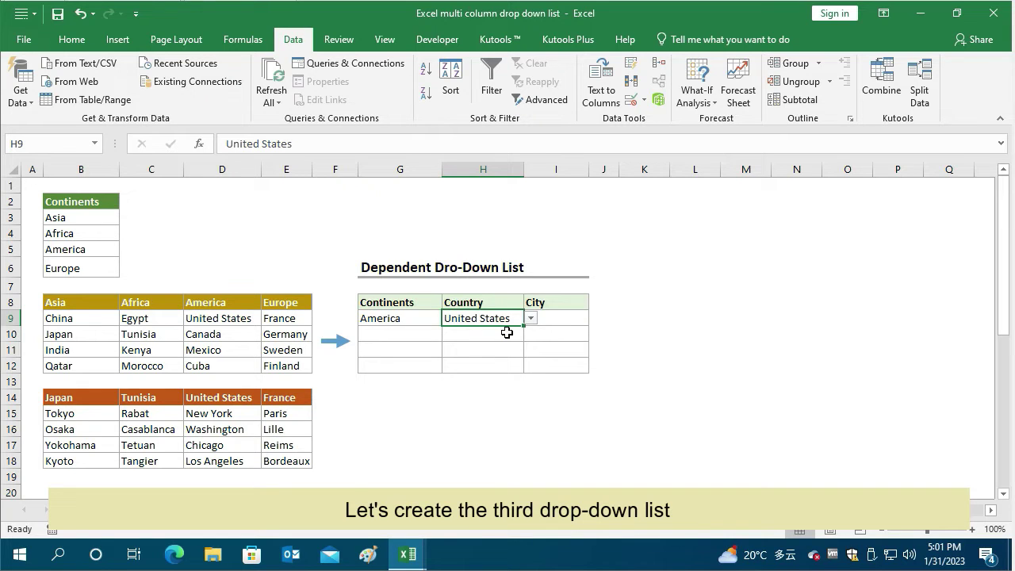
Create names Japan, Tunisia, United_States and France from B14:E18's top row only
{"action": "left_click_drag", "start_coordinate": [75, 399], "coordinate": [278, 457]}
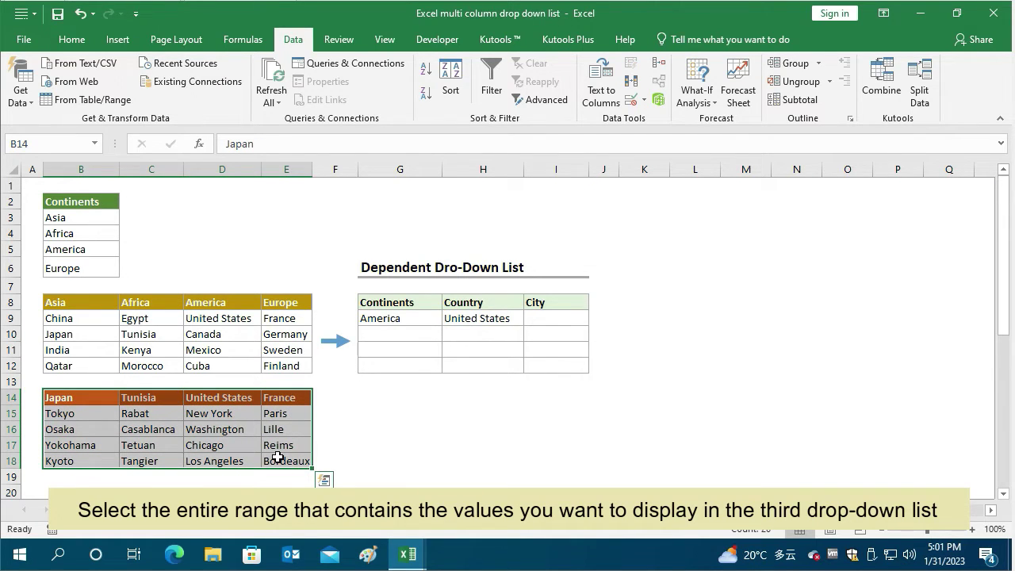
{"action": "left_click", "coordinate": [233, 47]}
{"action": "left_click", "coordinate": [417, 102]}
{"action": "left_click", "coordinate": [614, 327]}
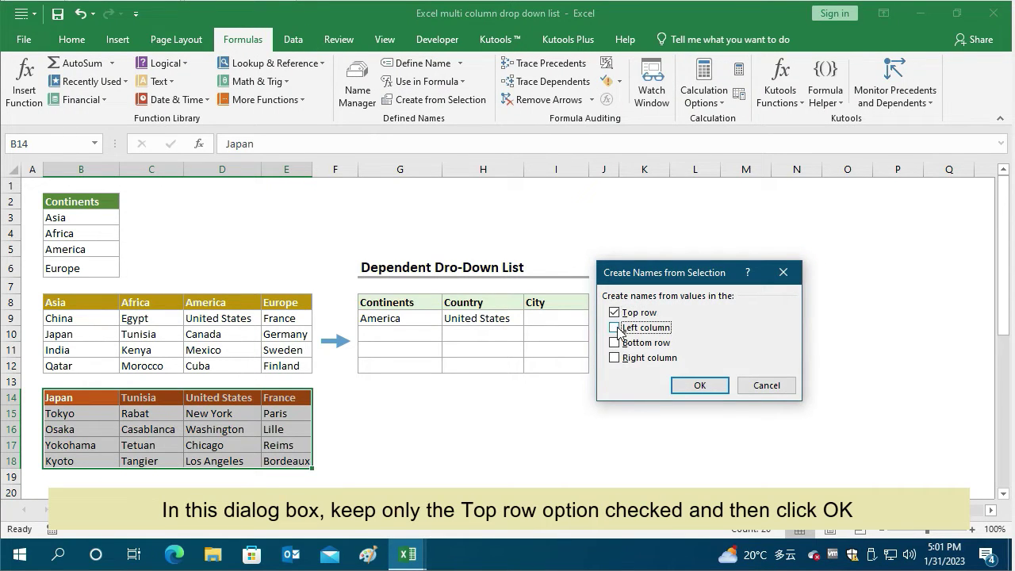
{"action": "left_click", "coordinate": [685, 383]}
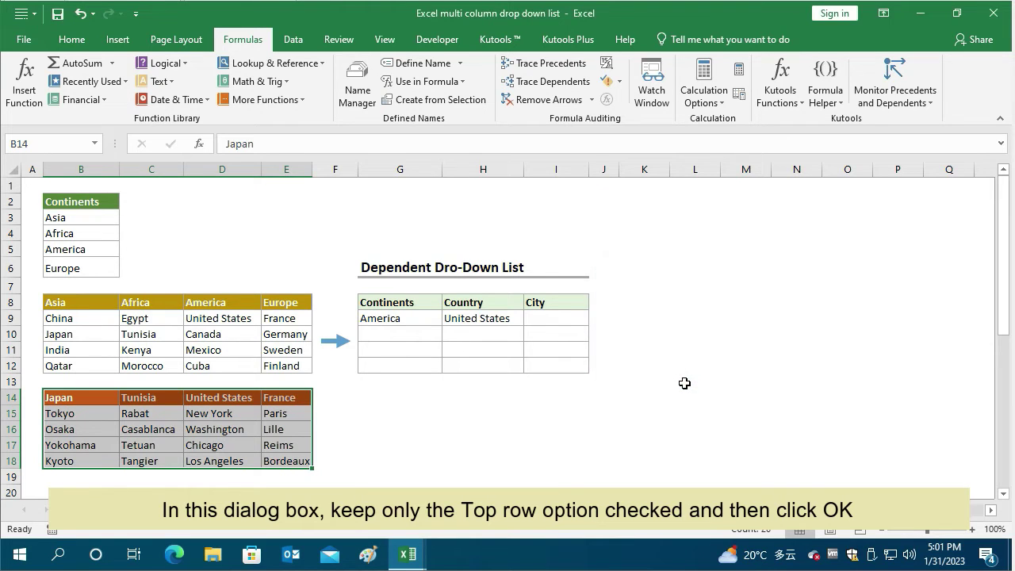
Select City cell I9 and bring up the Data ribbon
{"action": "left_click", "coordinate": [556, 319]}
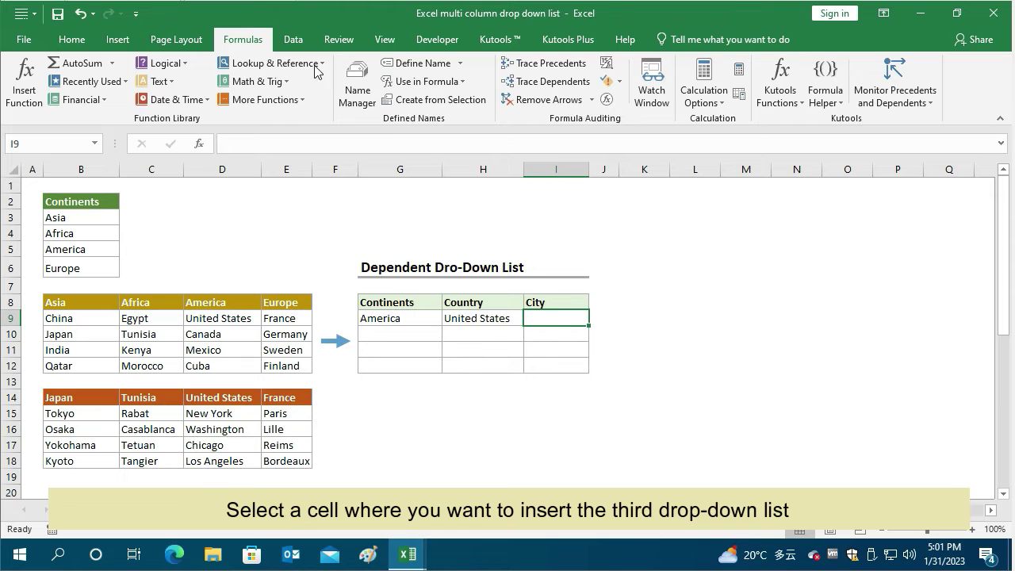
{"action": "left_click", "coordinate": [294, 39]}
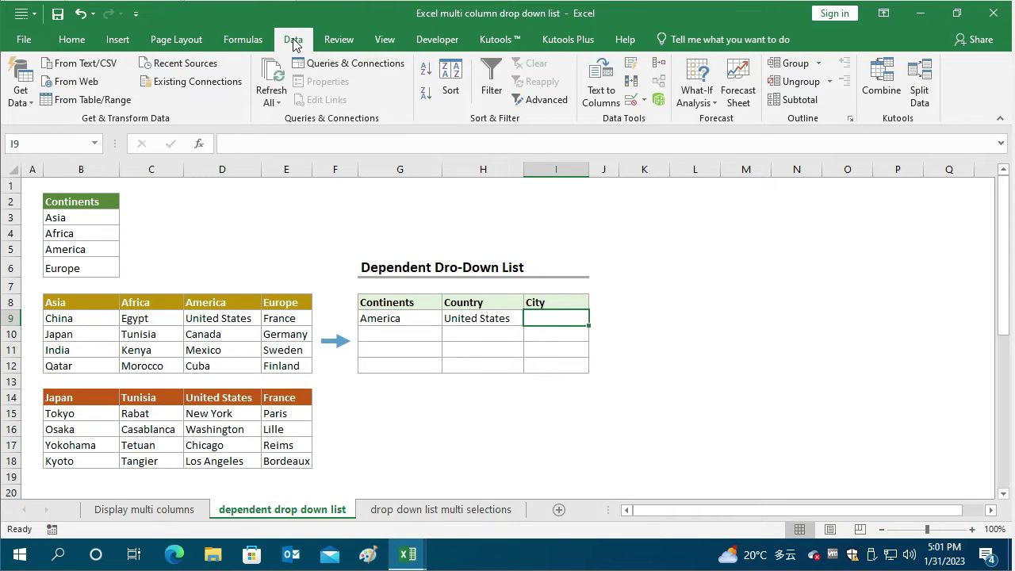
Give I9 a List validation sourced from =INDIRECT(SUBSTITUTE(H9," ","_")), editing G9 to H9
{"action": "left_click", "coordinate": [630, 100]}
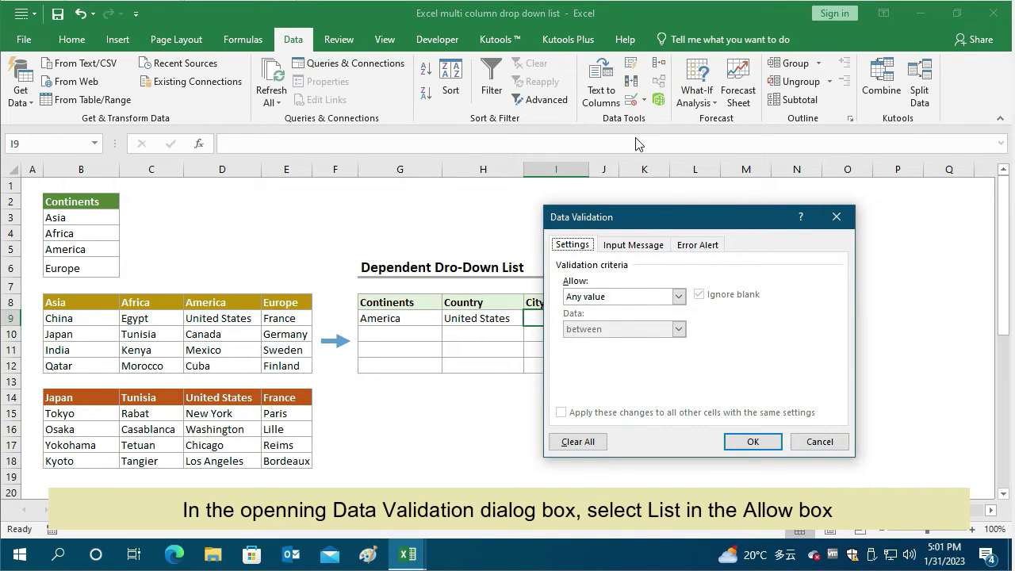
{"action": "left_click", "coordinate": [607, 305]}
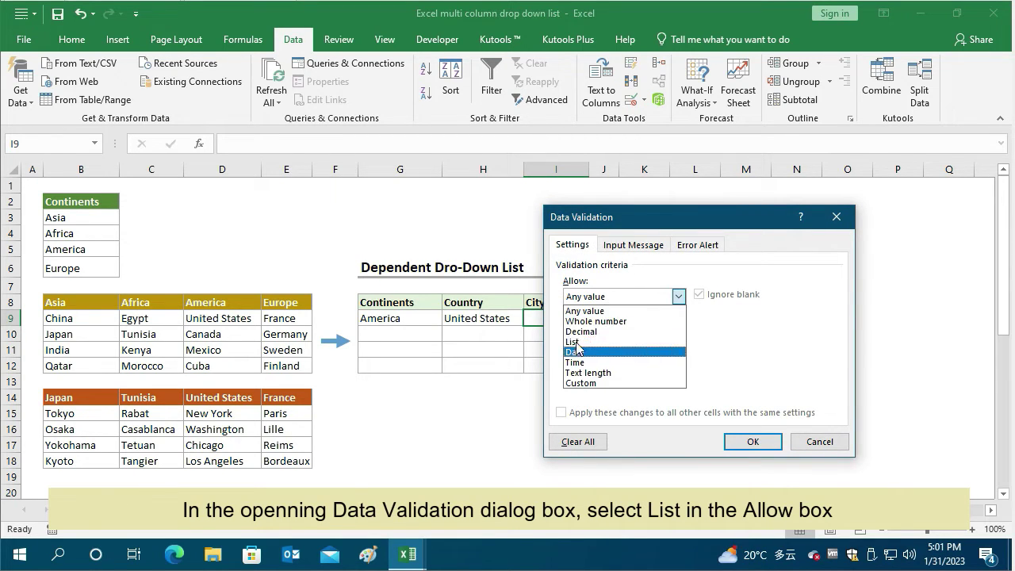
{"action": "left_click", "coordinate": [583, 341]}
{"action": "left_click", "coordinate": [662, 361]}
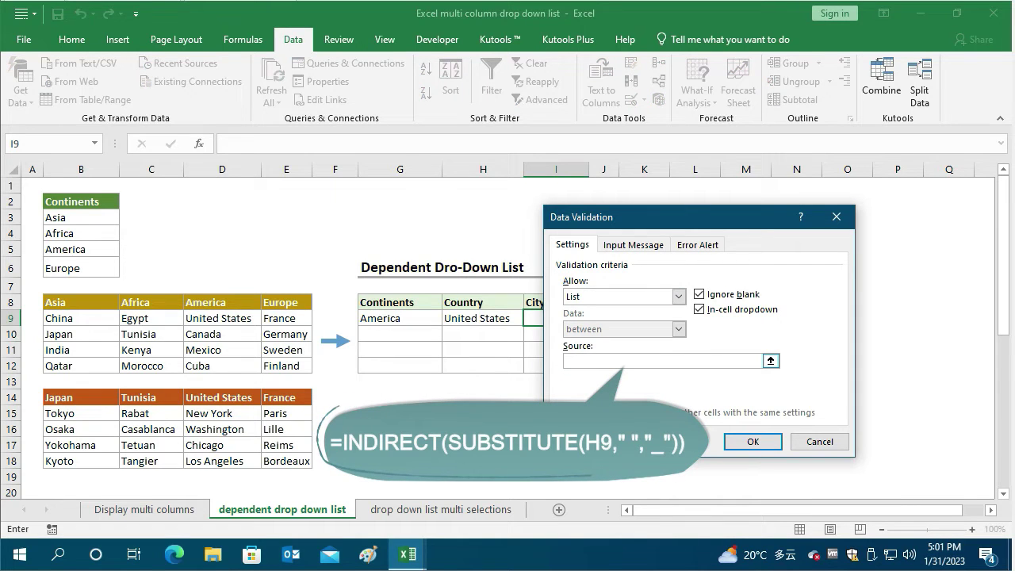
{"action": "type", "text": "=INDIRECT(SUBSTITUTE(G9,\" \",\"_\"))"}
{"action": "left_click", "coordinate": [670, 361]}
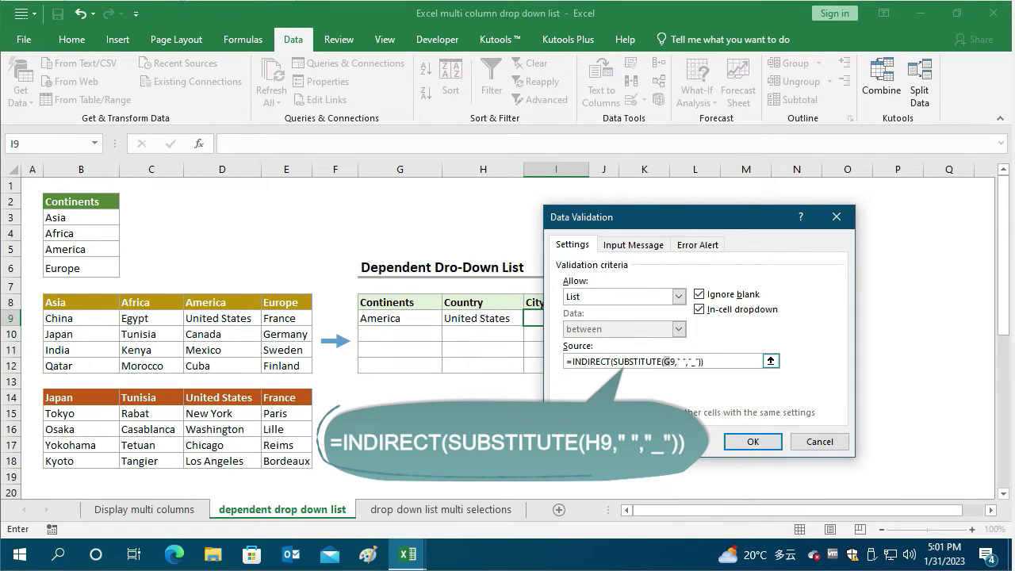
{"action": "key", "text": "BackSpace"}
{"action": "type", "text": "H"}
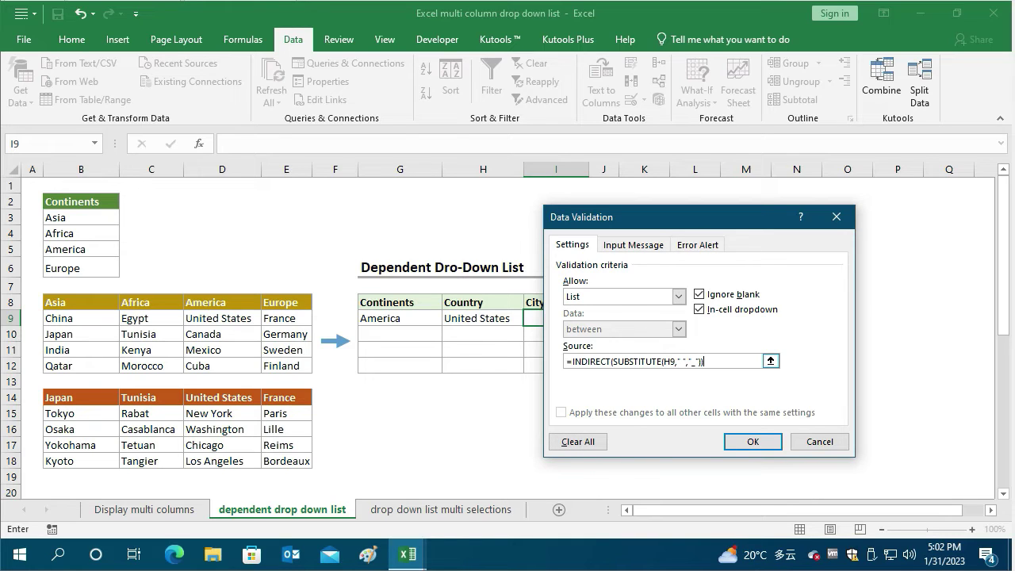
{"action": "left_click", "coordinate": [734, 441]}
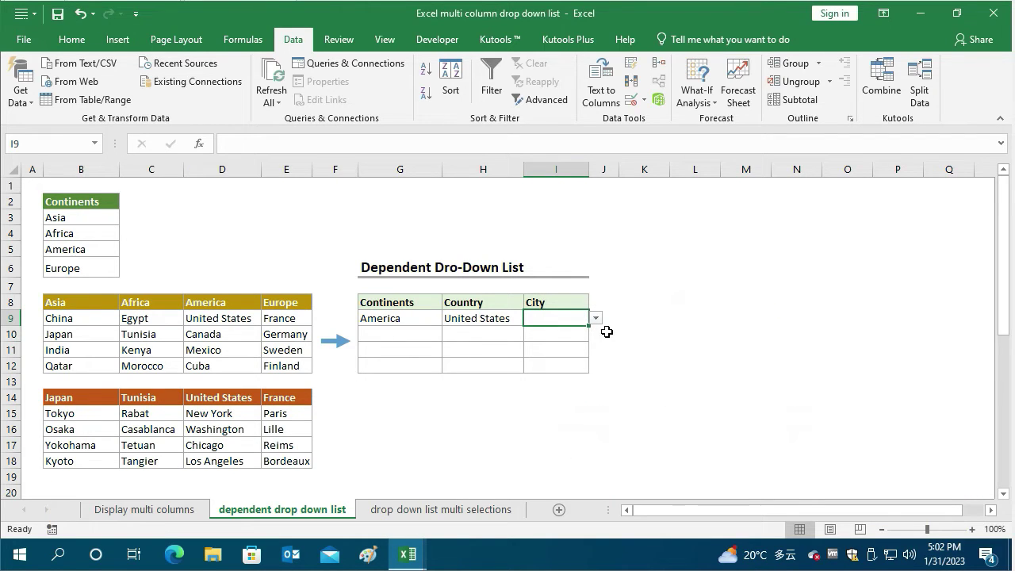
Choose New York in I9, fill H9 and I9 down to row 12, then clear H10:I12
{"action": "left_click", "coordinate": [595, 318]}
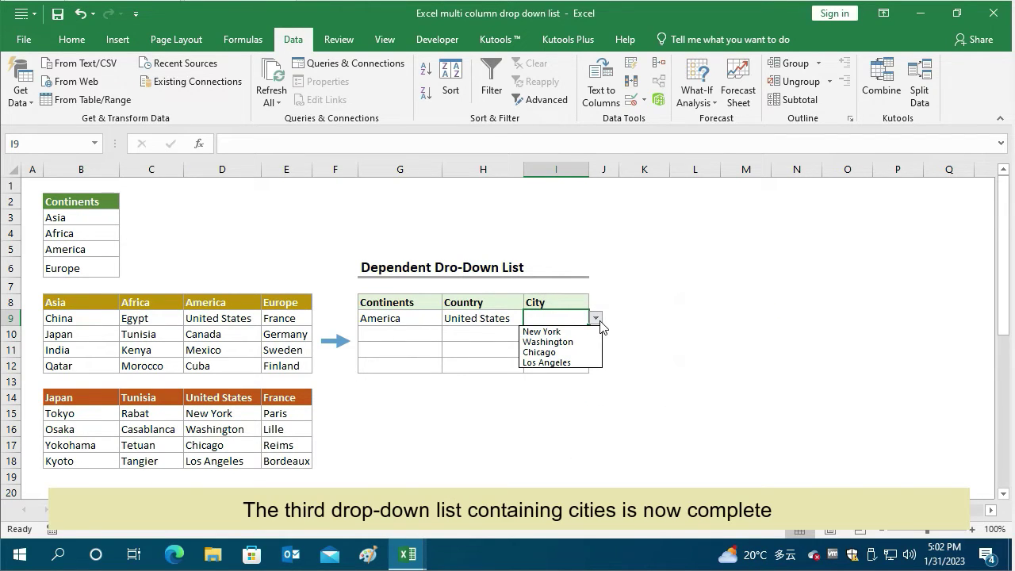
{"action": "left_click", "coordinate": [545, 333]}
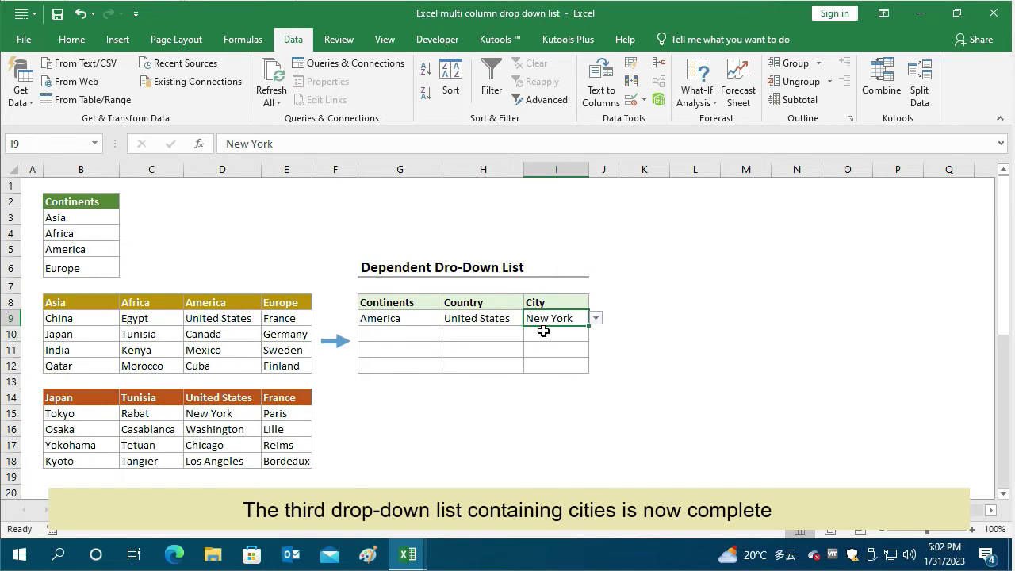
{"action": "left_click", "coordinate": [497, 321]}
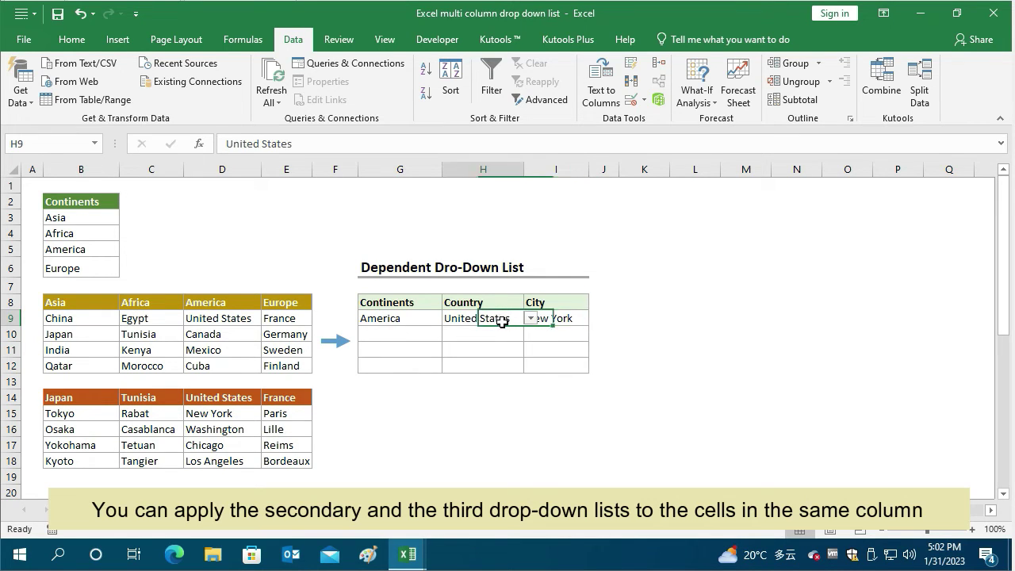
{"action": "left_click_drag", "start_coordinate": [521, 326], "coordinate": [524, 373]}
{"action": "left_click", "coordinate": [558, 320]}
{"action": "left_click_drag", "start_coordinate": [589, 326], "coordinate": [586, 371]}
{"action": "left_click_drag", "start_coordinate": [485, 333], "coordinate": [546, 365]}
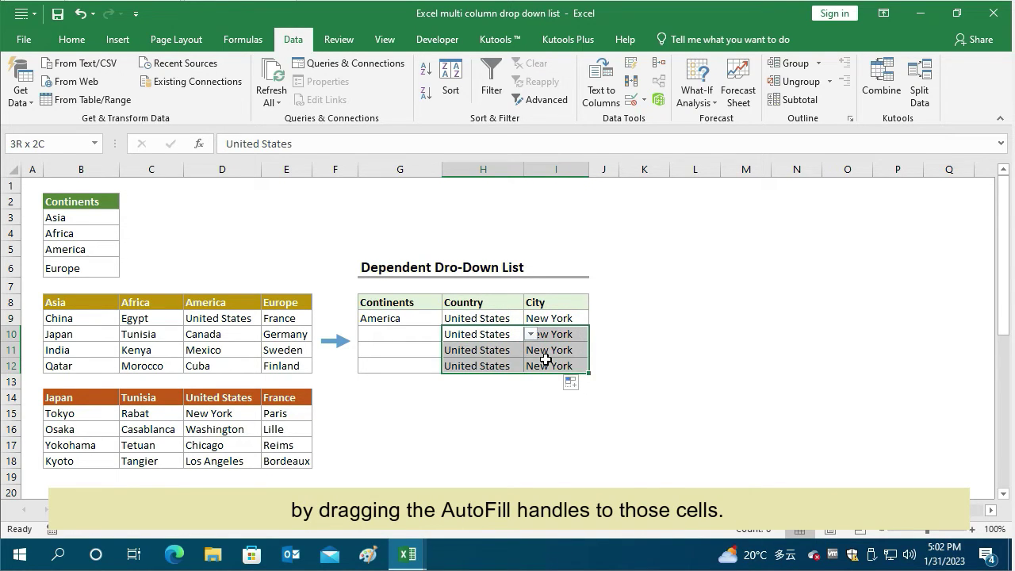
{"action": "key", "text": "Delete"}
Fill row 10 from its drop-downs: Asia in G10, Japan in H10, Tokyo in I10
{"action": "left_click", "coordinate": [372, 331]}
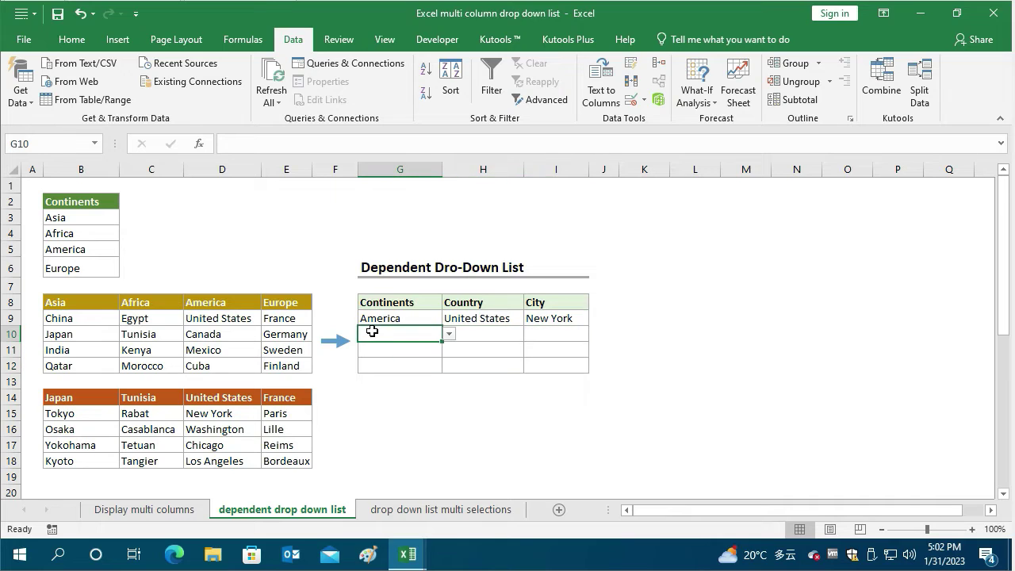
{"action": "left_click", "coordinate": [449, 334]}
{"action": "left_click", "coordinate": [409, 349]}
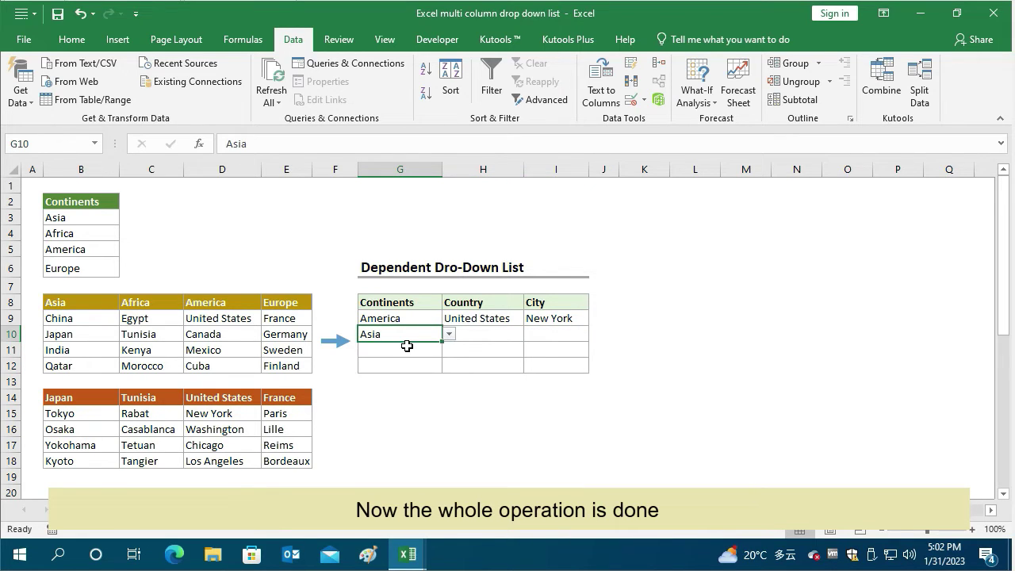
{"action": "left_click", "coordinate": [477, 334]}
{"action": "left_click", "coordinate": [531, 336]}
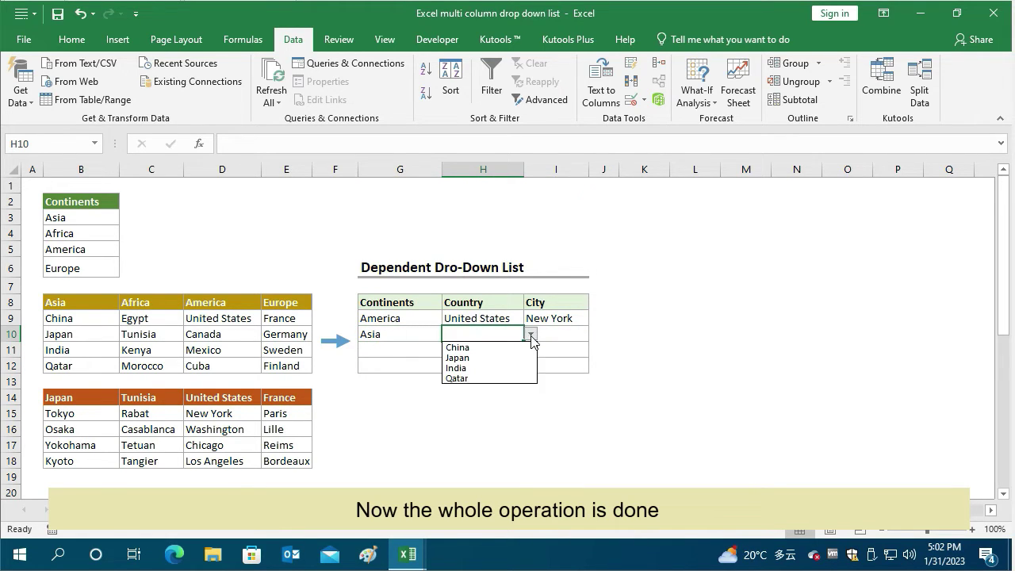
{"action": "left_click", "coordinate": [479, 358]}
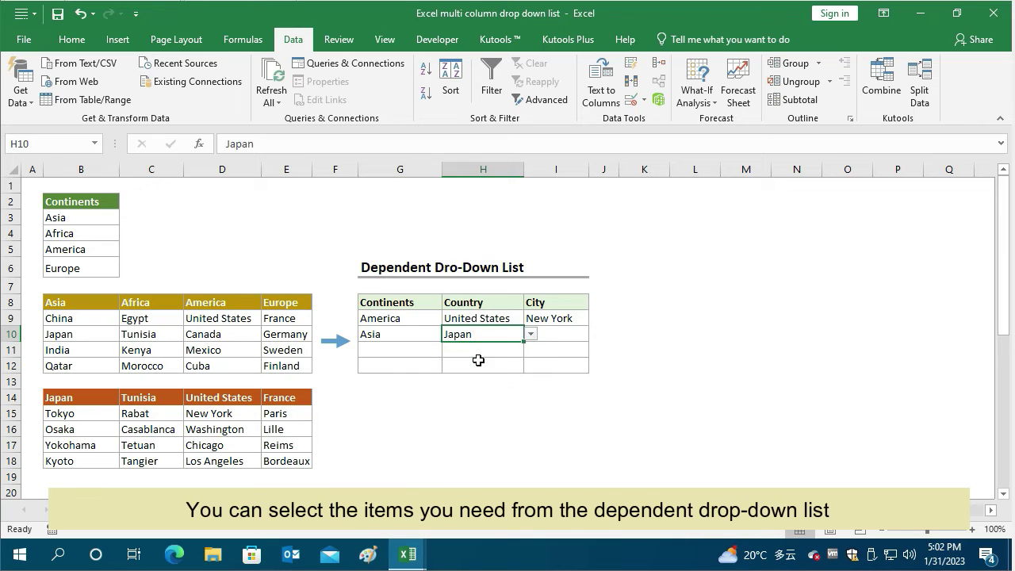
{"action": "left_click", "coordinate": [562, 337]}
{"action": "left_click", "coordinate": [595, 336]}
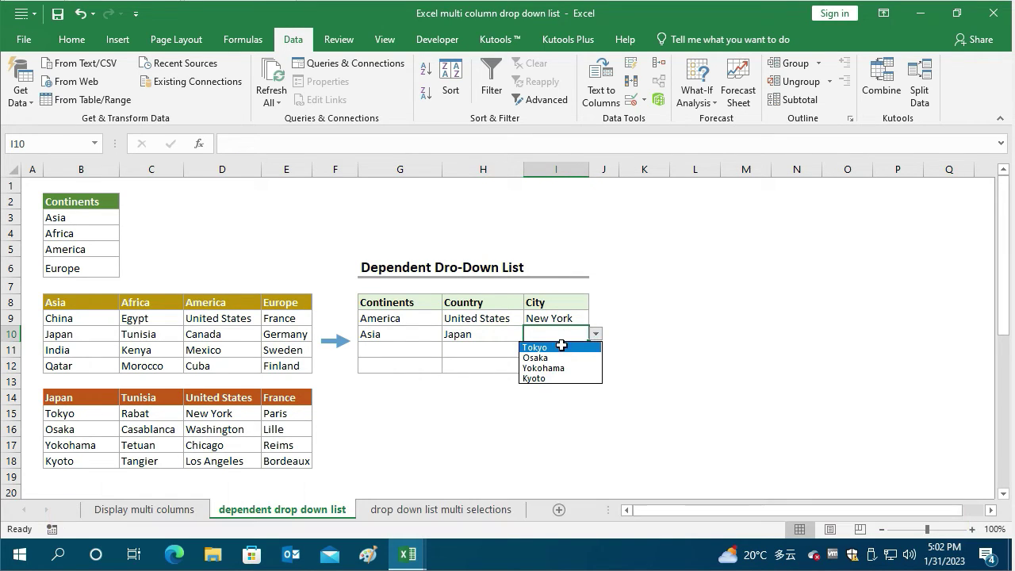
{"action": "left_click", "coordinate": [561, 345]}
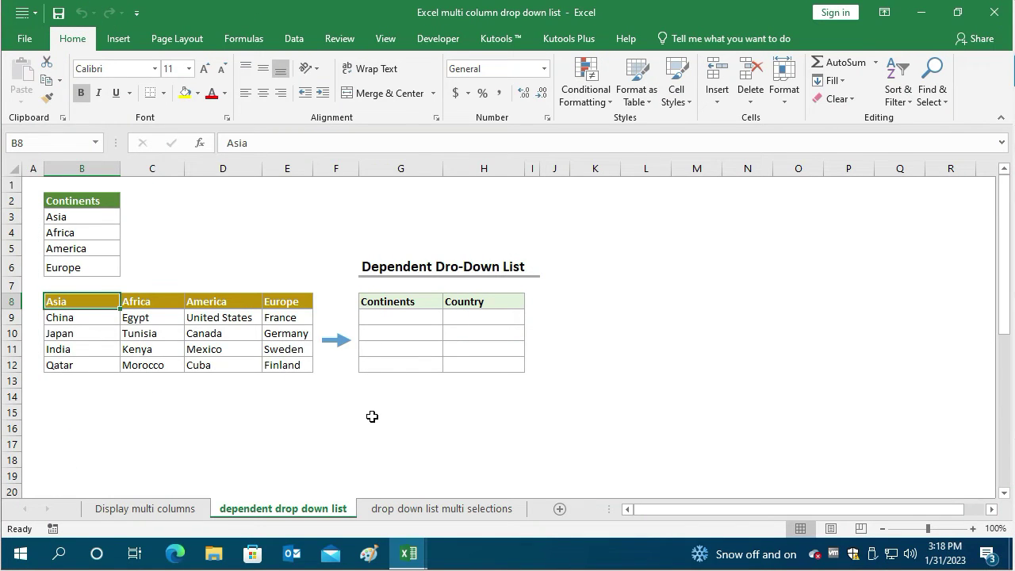
Switch to the 'dependent drop down list' sheet with the empty Continents/Country table
{"action": "left_click", "coordinate": [372, 413]}
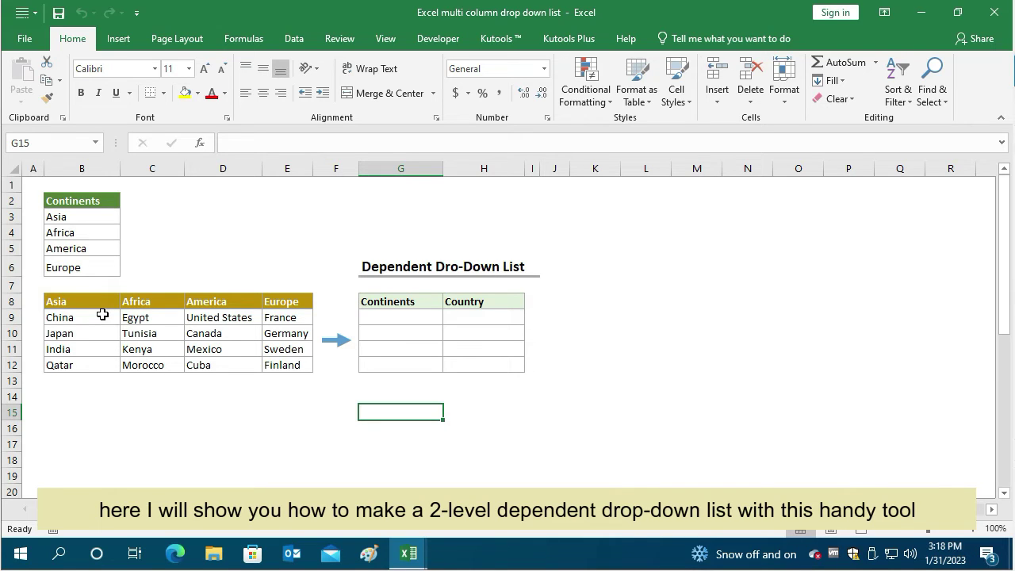
Select the country table B8:E12, then show Kutools' Drop-down List features
{"action": "left_click_drag", "start_coordinate": [81, 302], "coordinate": [274, 366]}
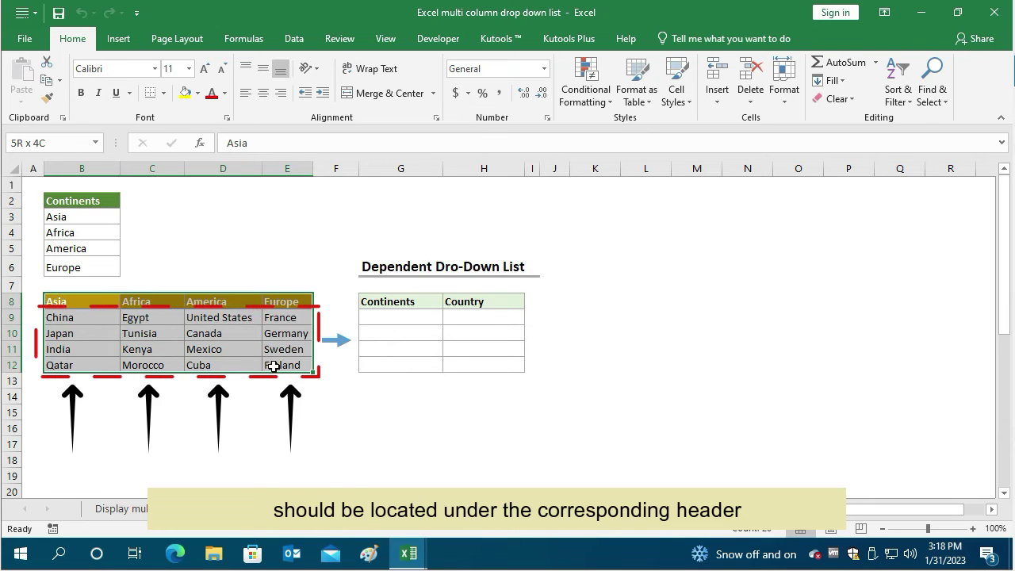
{"action": "left_click", "coordinate": [532, 460]}
{"action": "left_click", "coordinate": [496, 41]}
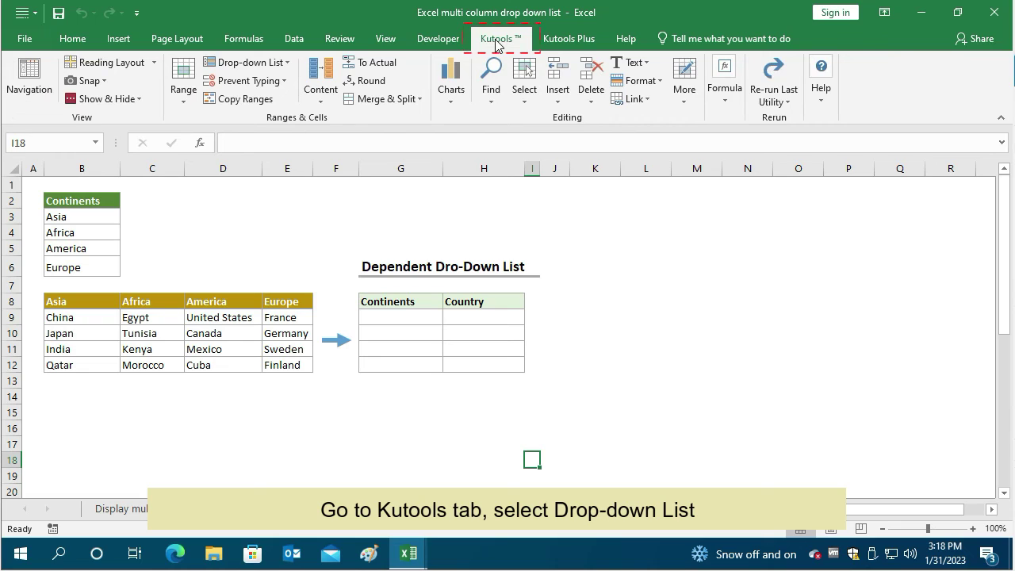
{"action": "left_click", "coordinate": [285, 67]}
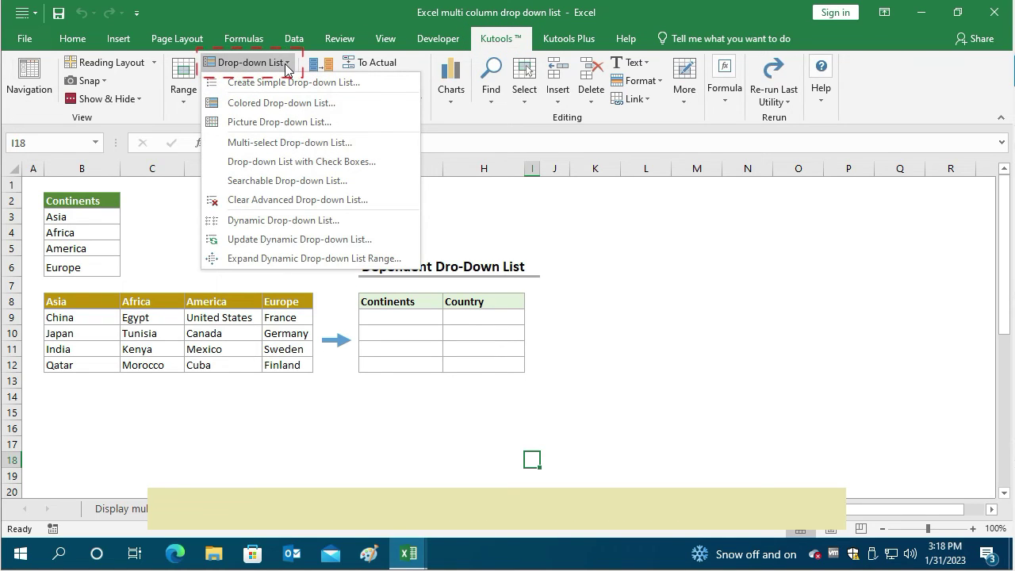
Create a ModeA 2-level Dynamic Drop-down List from data $B$8:$E$12 into output $G$9:$H$12
{"action": "left_click", "coordinate": [287, 221]}
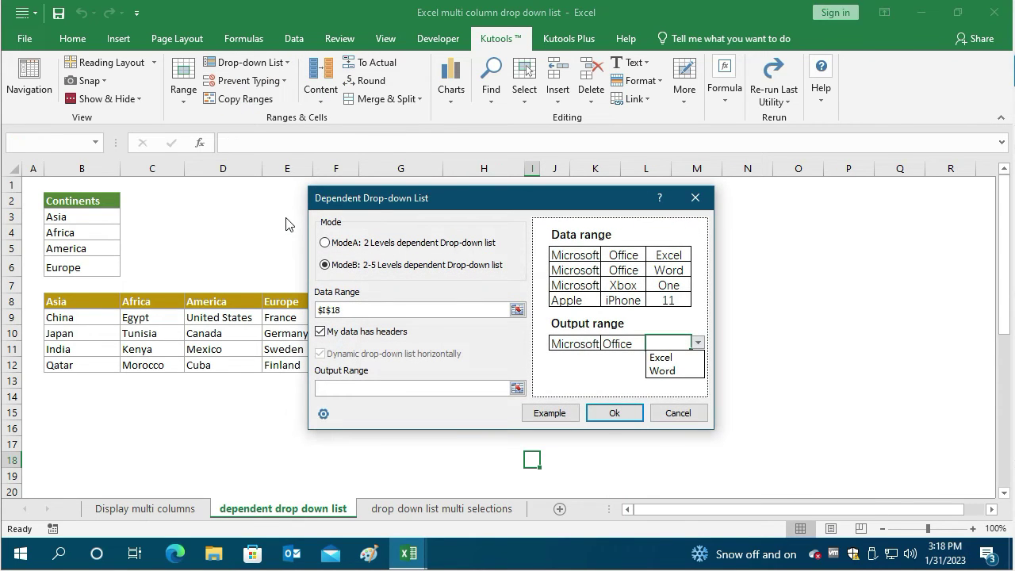
{"action": "left_click", "coordinate": [345, 250]}
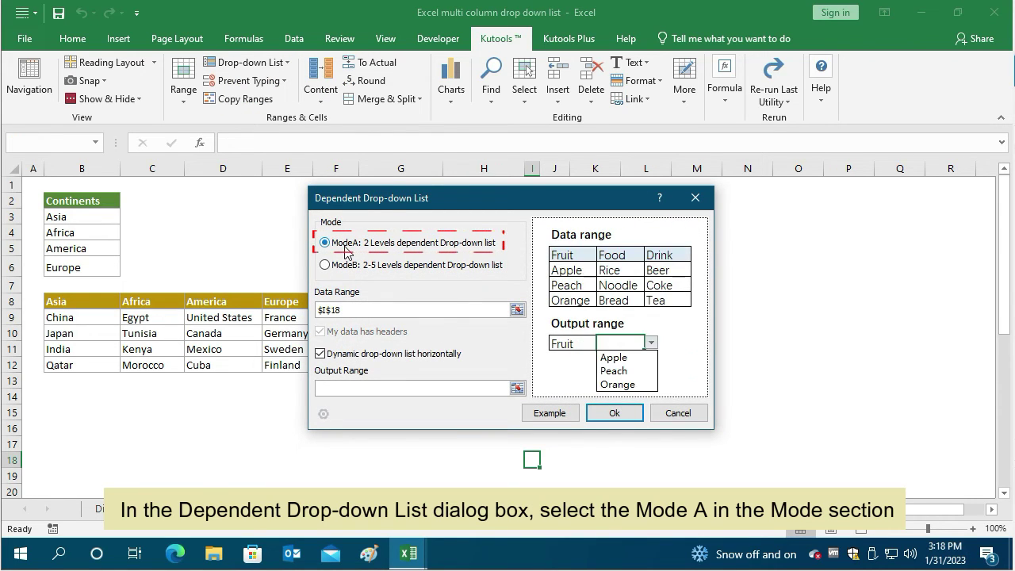
{"action": "left_click", "coordinate": [482, 317]}
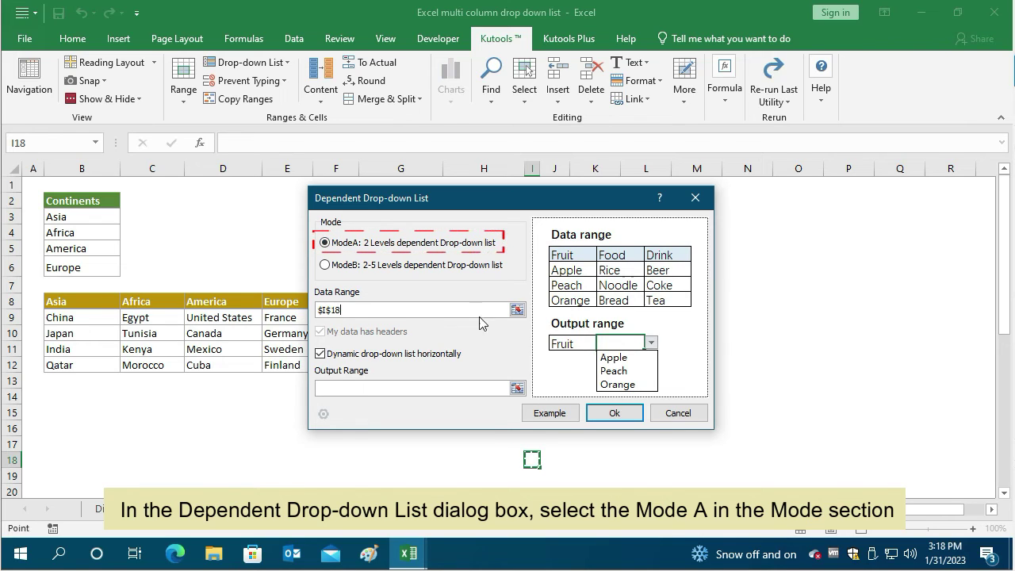
{"action": "left_click", "coordinate": [515, 311]}
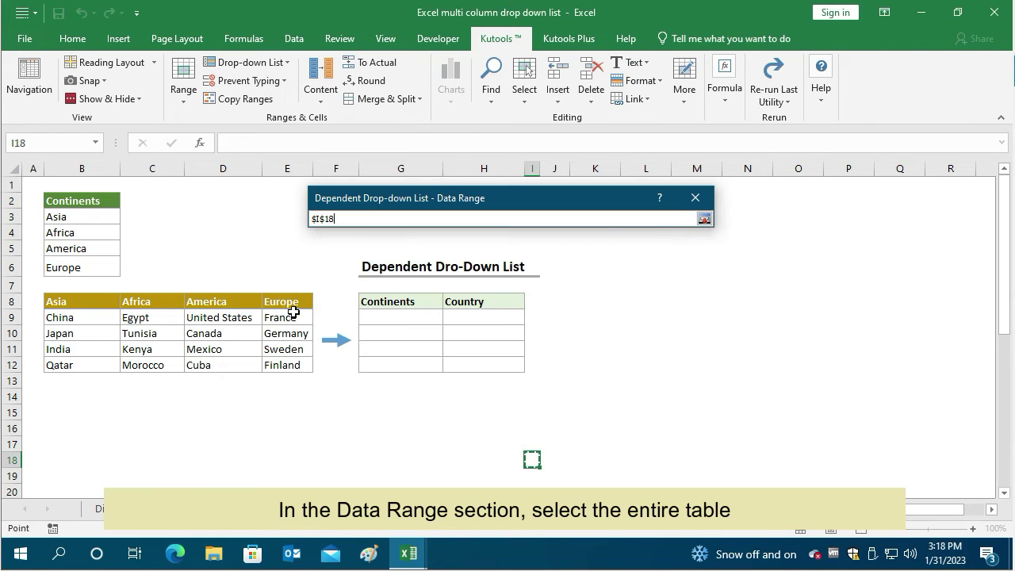
{"action": "left_click_drag", "start_coordinate": [77, 301], "coordinate": [287, 367]}
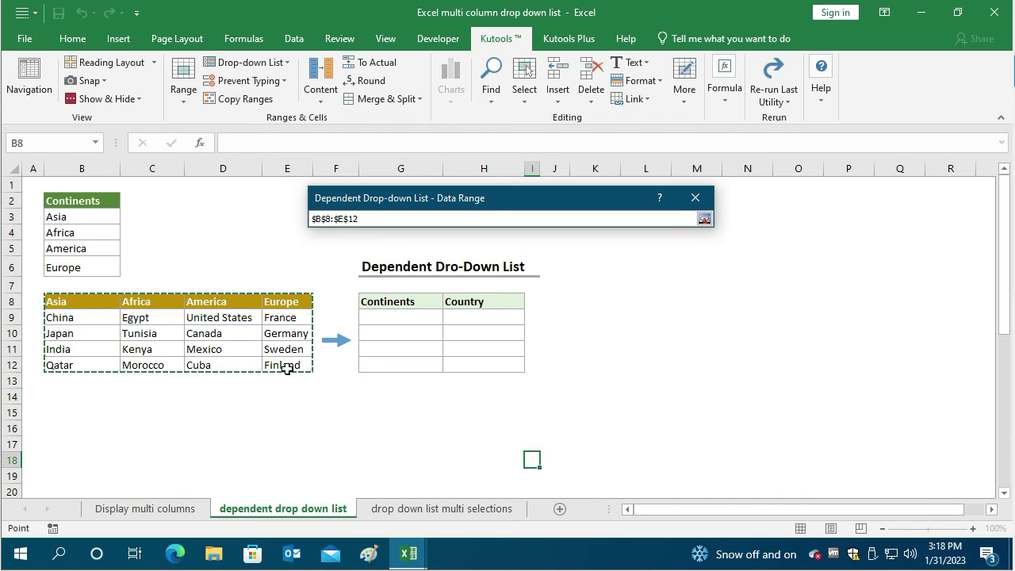
{"action": "left_click", "coordinate": [695, 197]}
{"action": "left_click", "coordinate": [394, 389]}
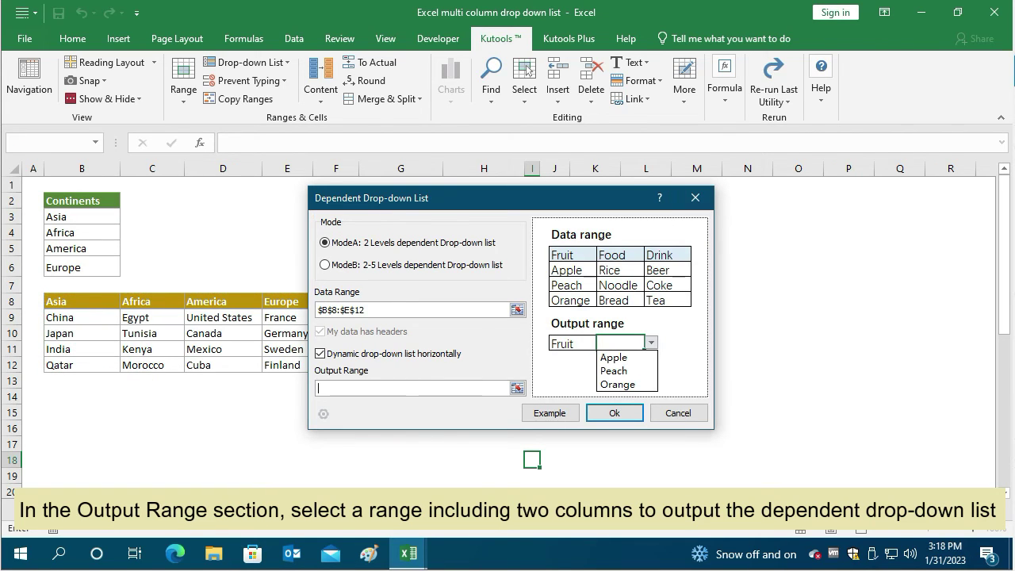
{"action": "left_click", "coordinate": [517, 388]}
{"action": "left_click_drag", "start_coordinate": [385, 310], "coordinate": [483, 363]}
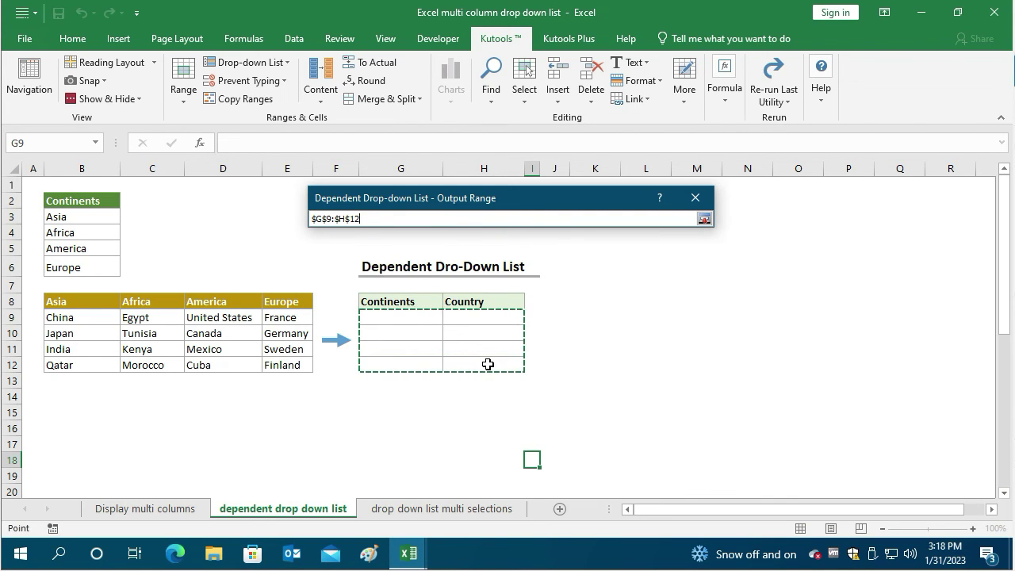
{"action": "left_click", "coordinate": [704, 219]}
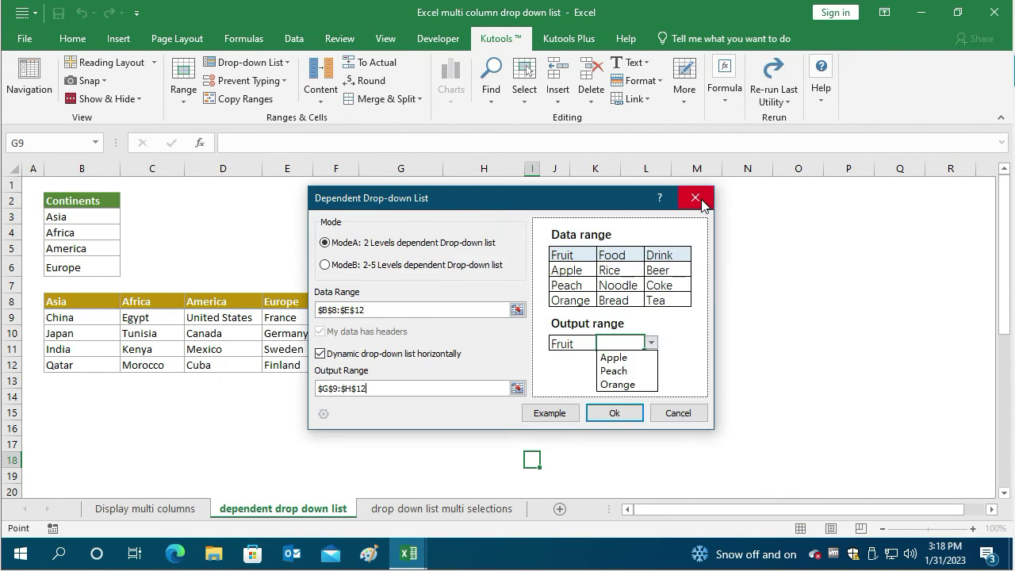
{"action": "left_click", "coordinate": [616, 413]}
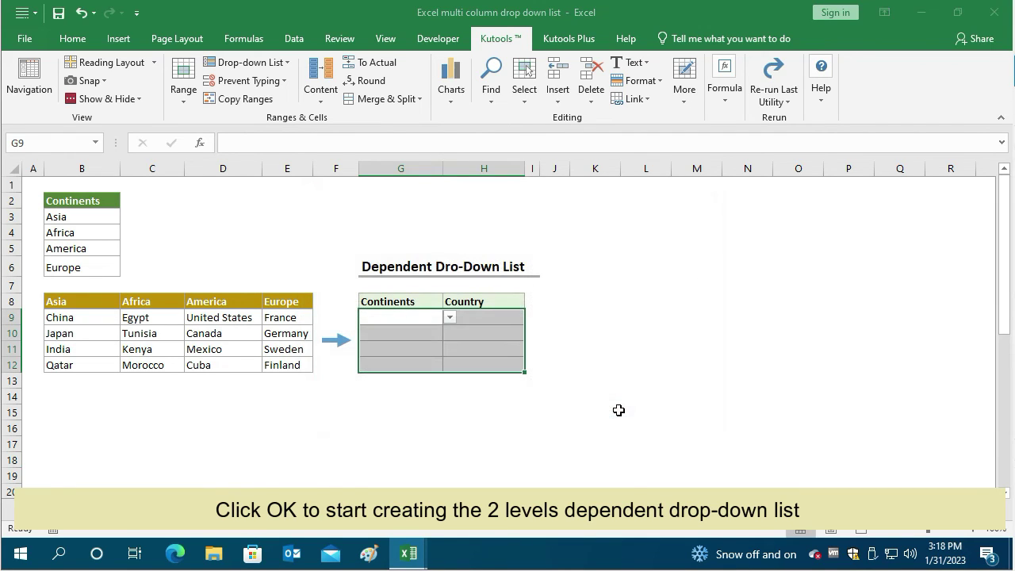
Choose America in G9 and United States in H9 from the drop-downs
{"action": "left_click", "coordinate": [401, 319]}
{"action": "left_click", "coordinate": [450, 318]}
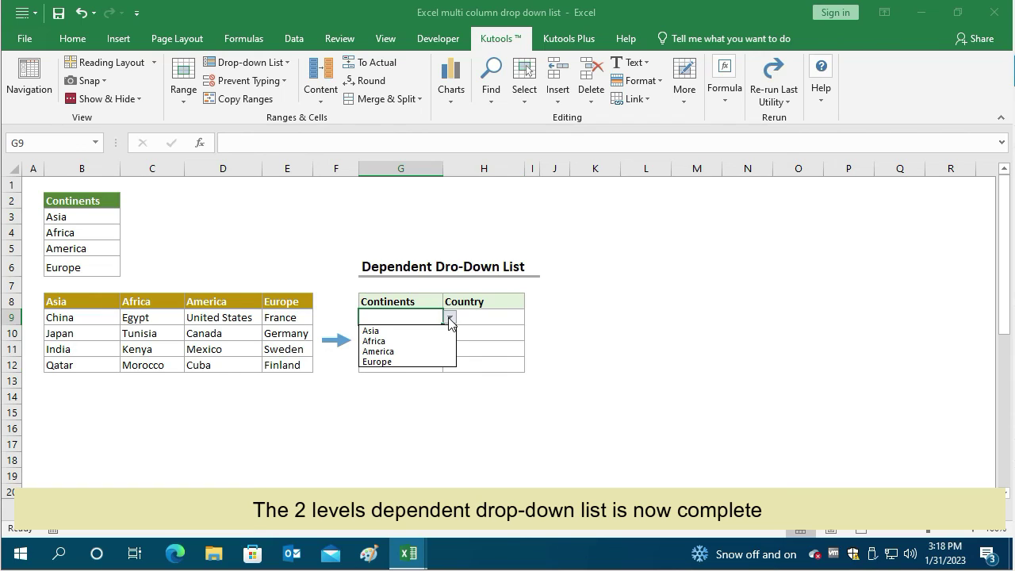
{"action": "left_click", "coordinate": [419, 352]}
{"action": "left_click", "coordinate": [489, 316]}
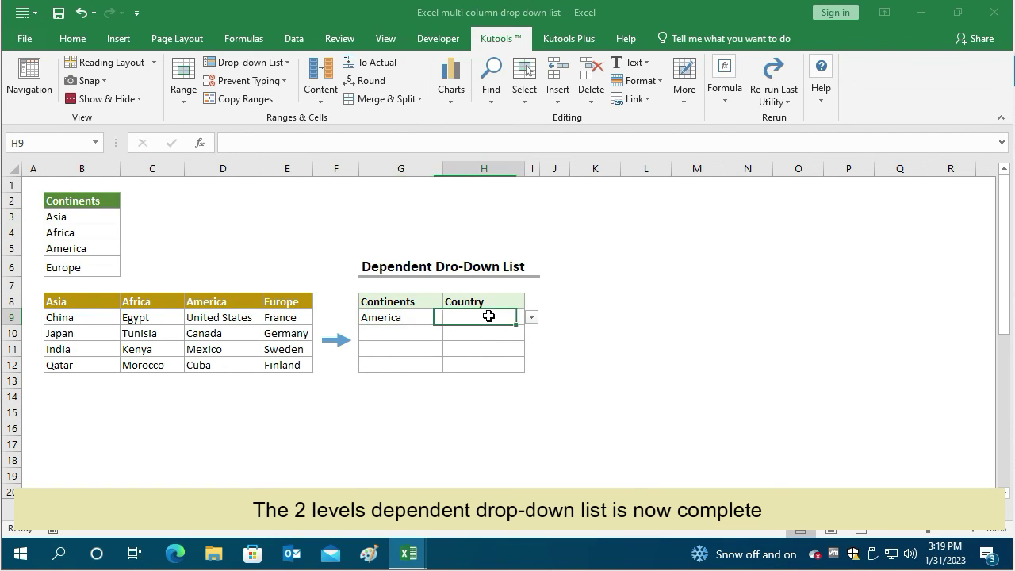
{"action": "left_click", "coordinate": [531, 318]}
{"action": "left_click", "coordinate": [508, 331]}
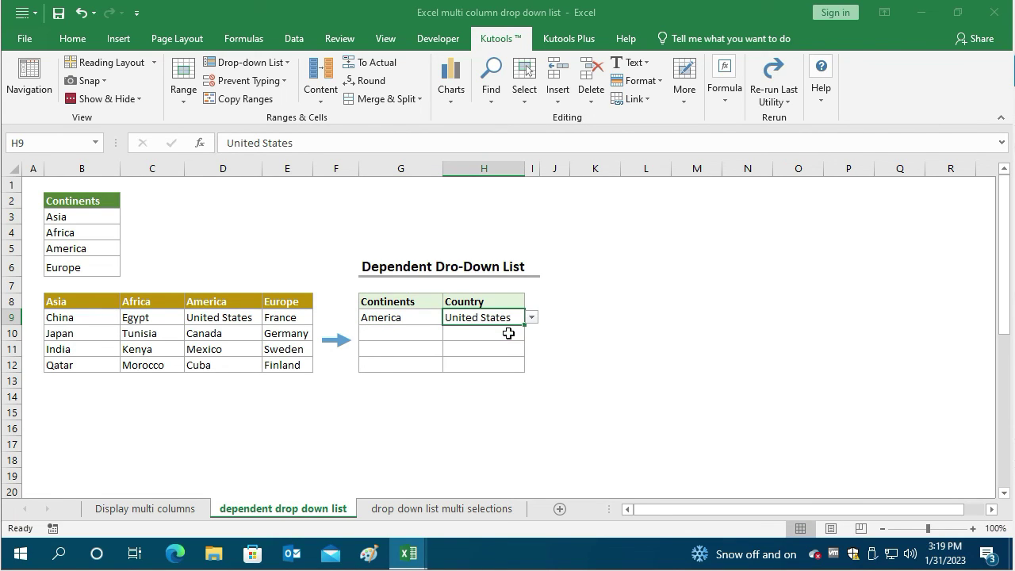
Choose Asia in G10 and Japan in H10 from the drop-downs
{"action": "left_click", "coordinate": [416, 338]}
{"action": "left_click", "coordinate": [450, 333]}
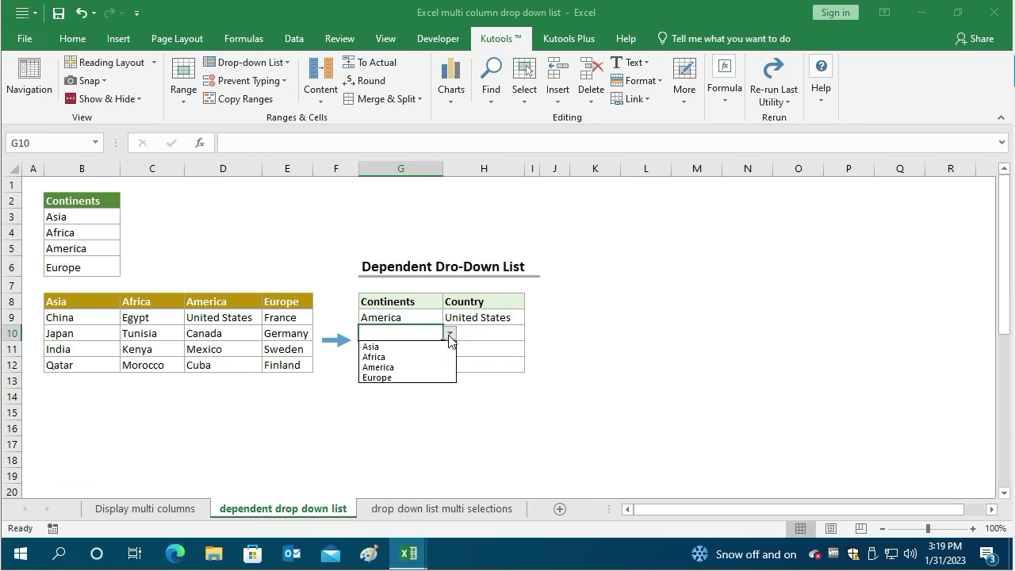
{"action": "left_click", "coordinate": [419, 343]}
{"action": "left_click", "coordinate": [478, 336]}
{"action": "left_click", "coordinate": [531, 333]}
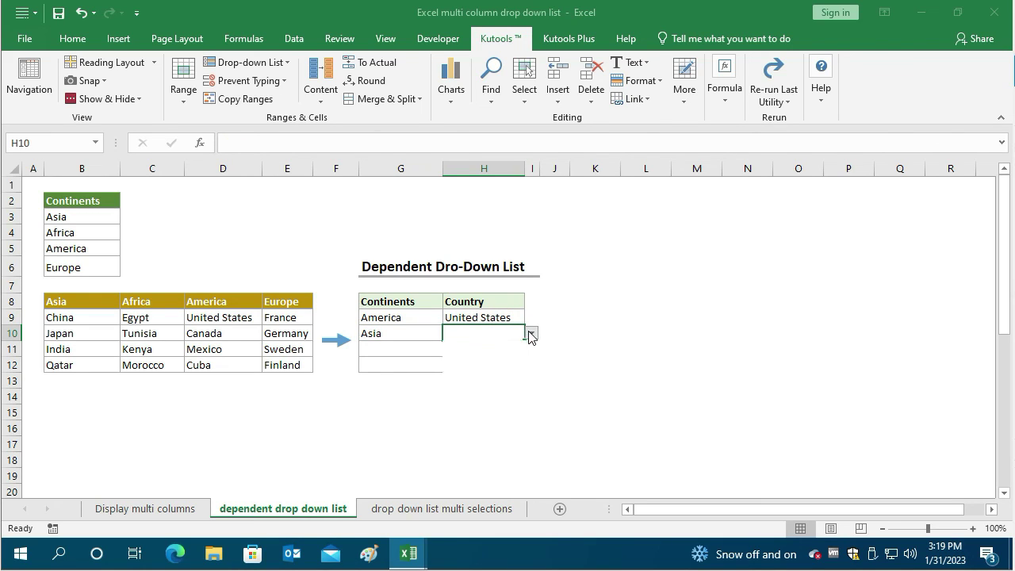
{"action": "left_click", "coordinate": [467, 357]}
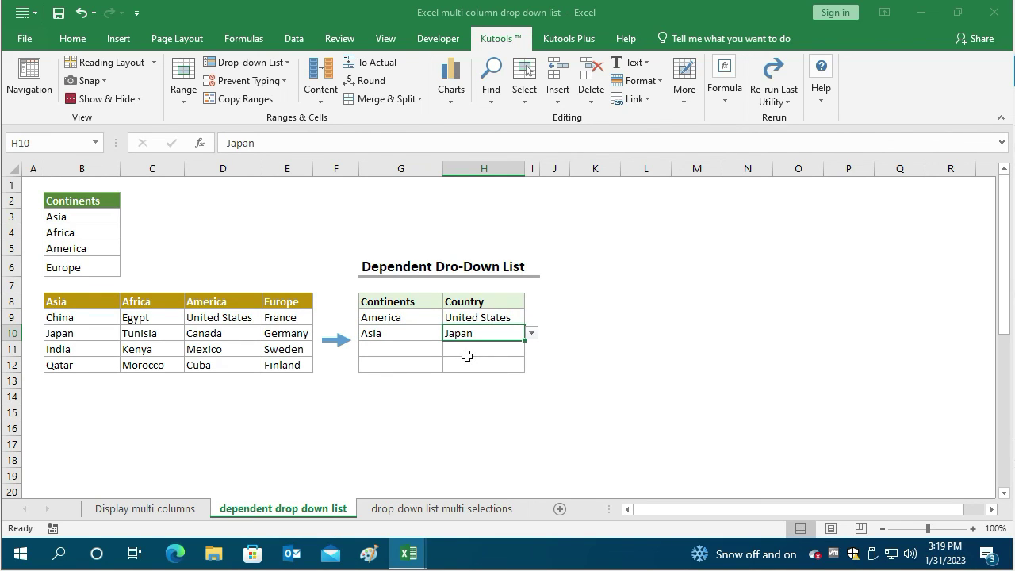